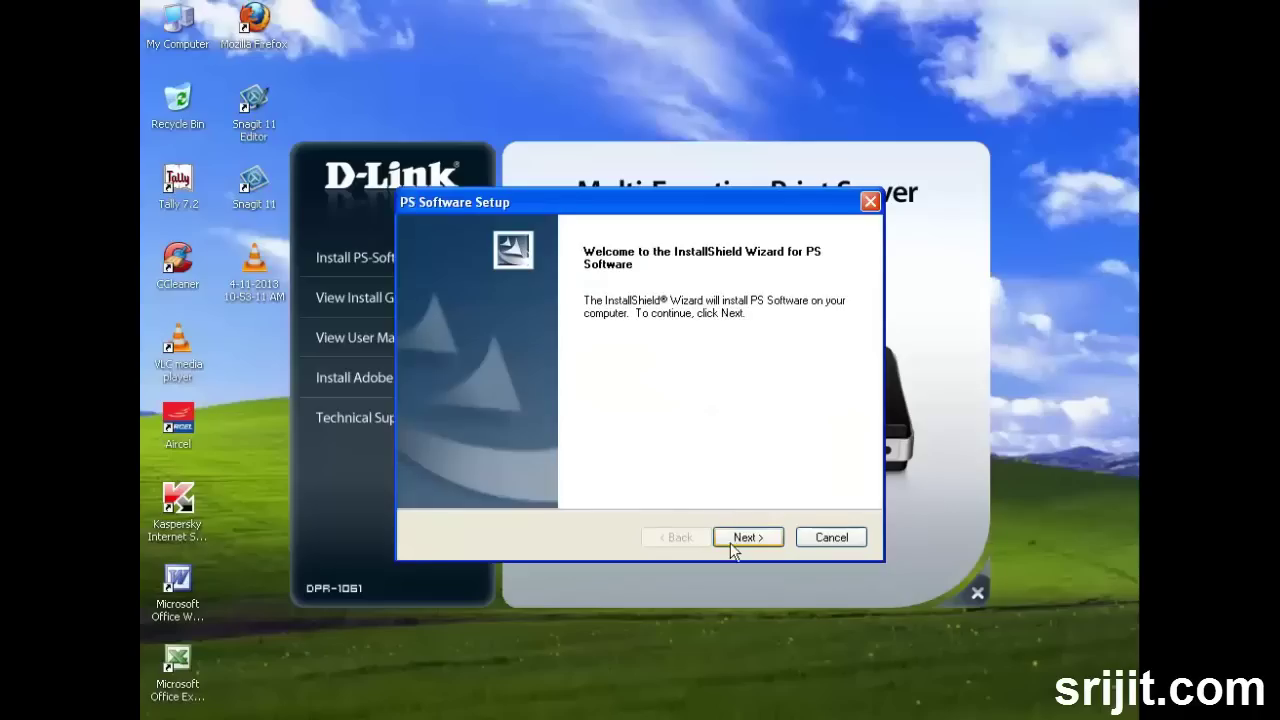
- Install the PS Software by proceeding through its setup wizard
left_click(732, 539)
left_click(732, 539)
left_click(732, 539)
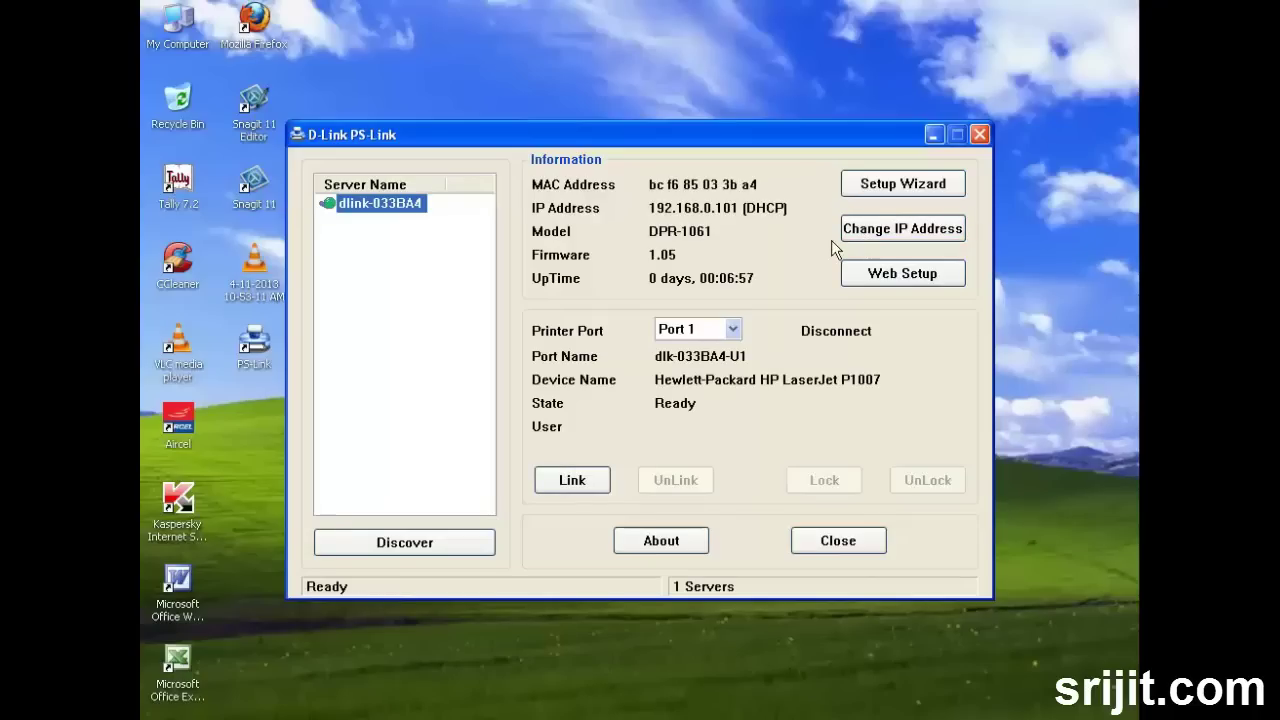
- Assign the print server dlink-033BA4 the manual IP address 192.168.0.10
left_click(880, 230)
left_click(556, 287)
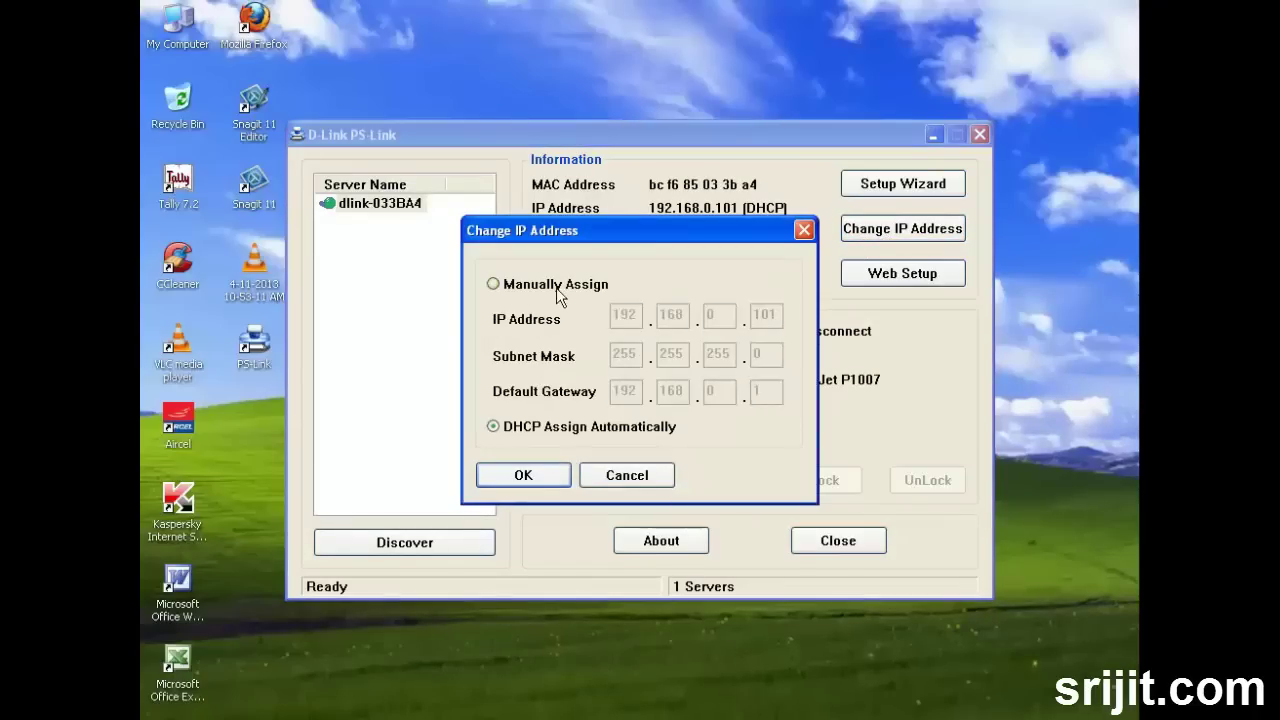
left_click_drag(755, 314, 789, 310)
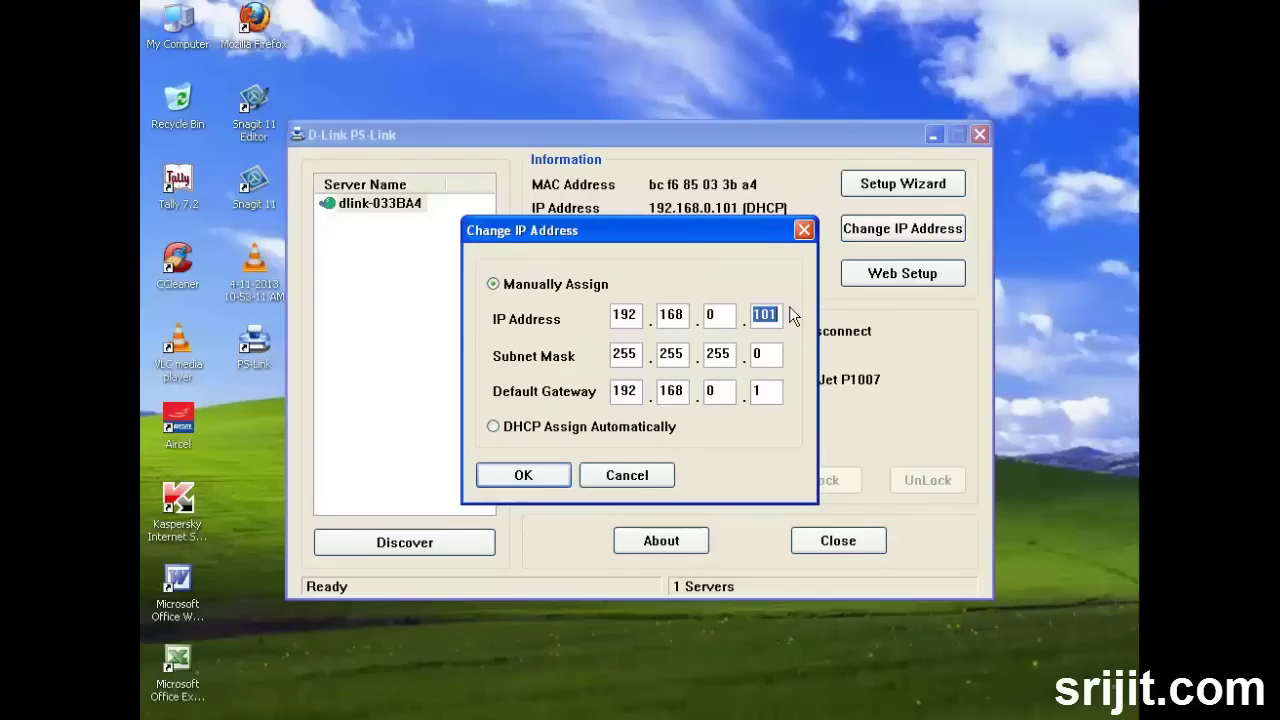
type("10")
left_click(555, 470)
left_click(631, 395)
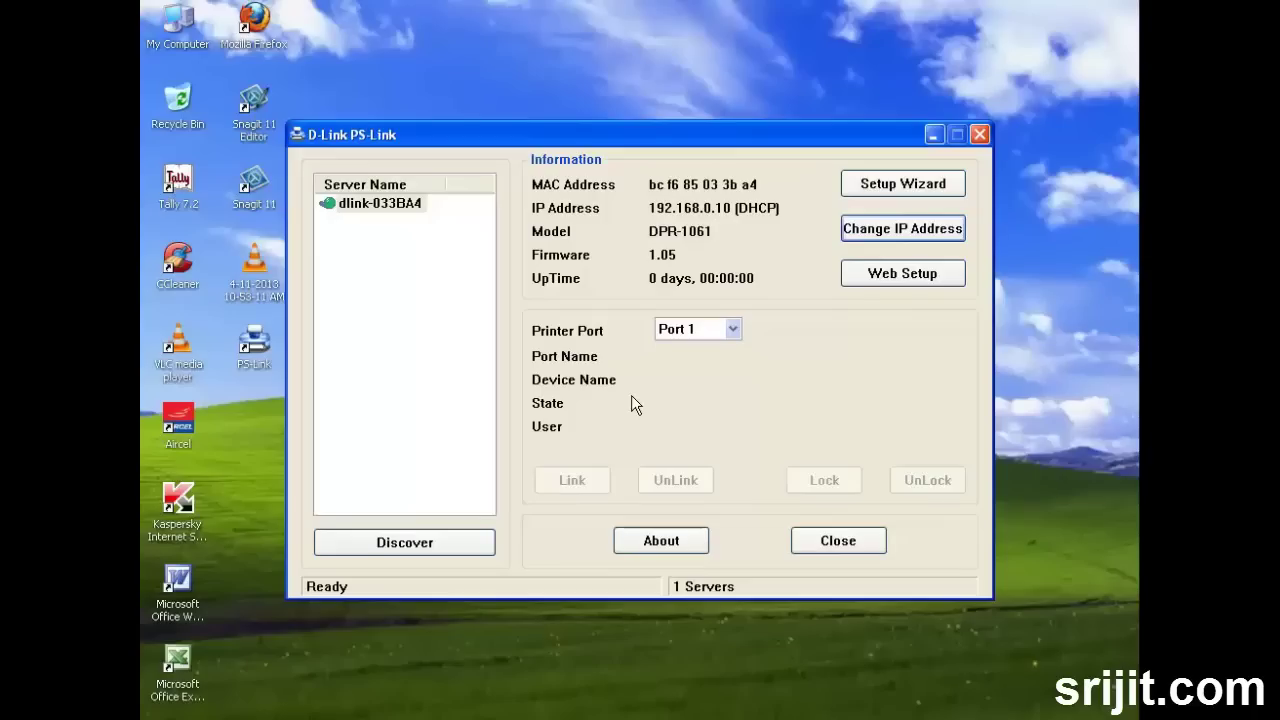
- Check the device details of printer ports 1, 2 and 3 on the print server, and close PS-Link
left_click(733, 329)
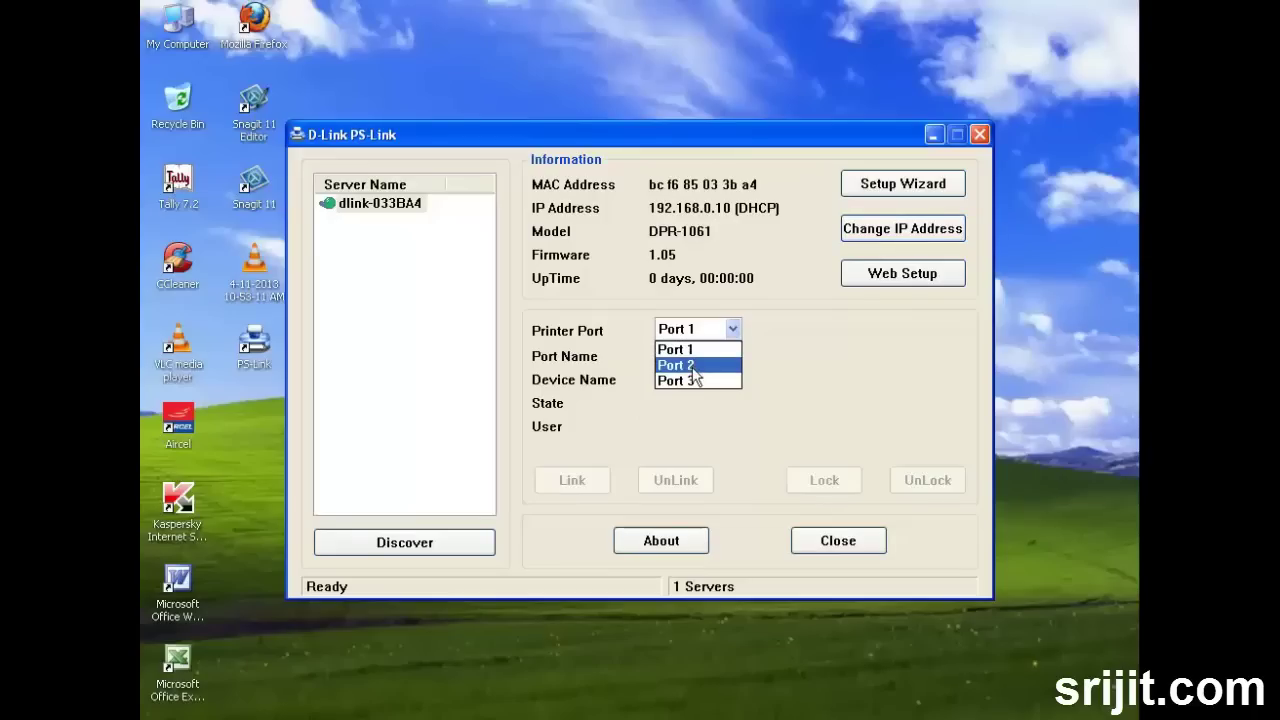
left_click(800, 342)
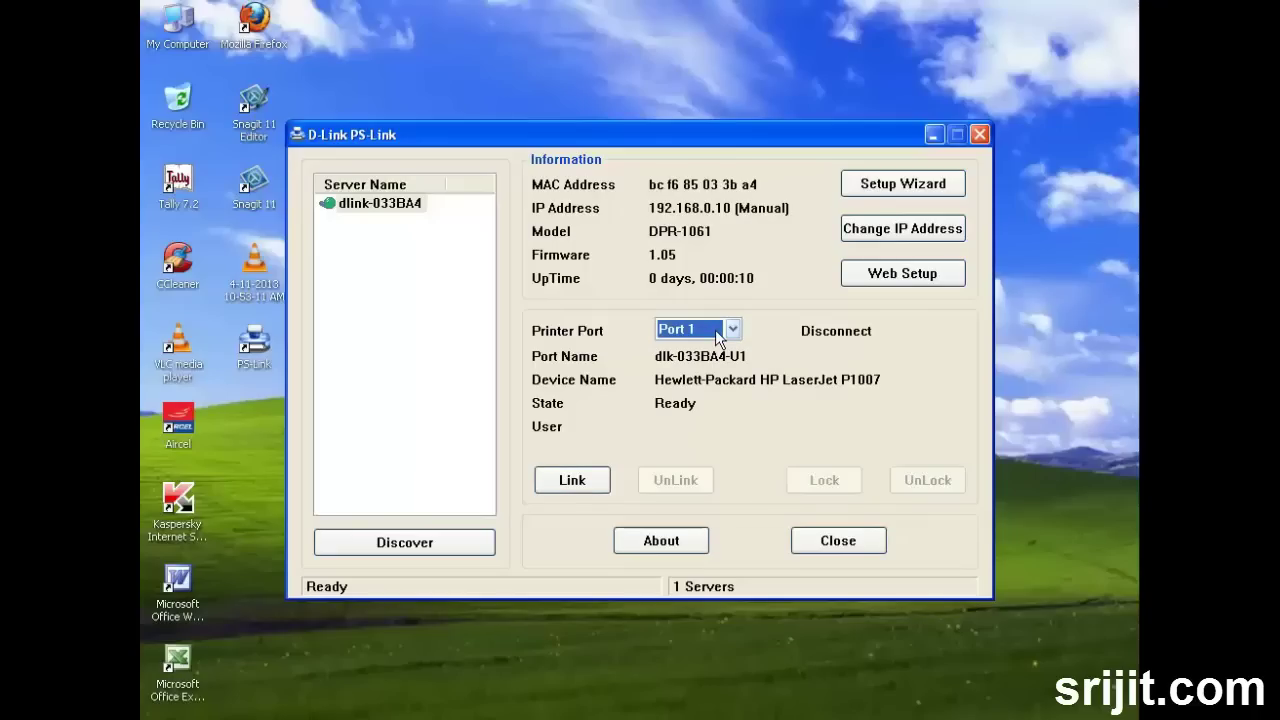
left_click(715, 329)
left_click(703, 366)
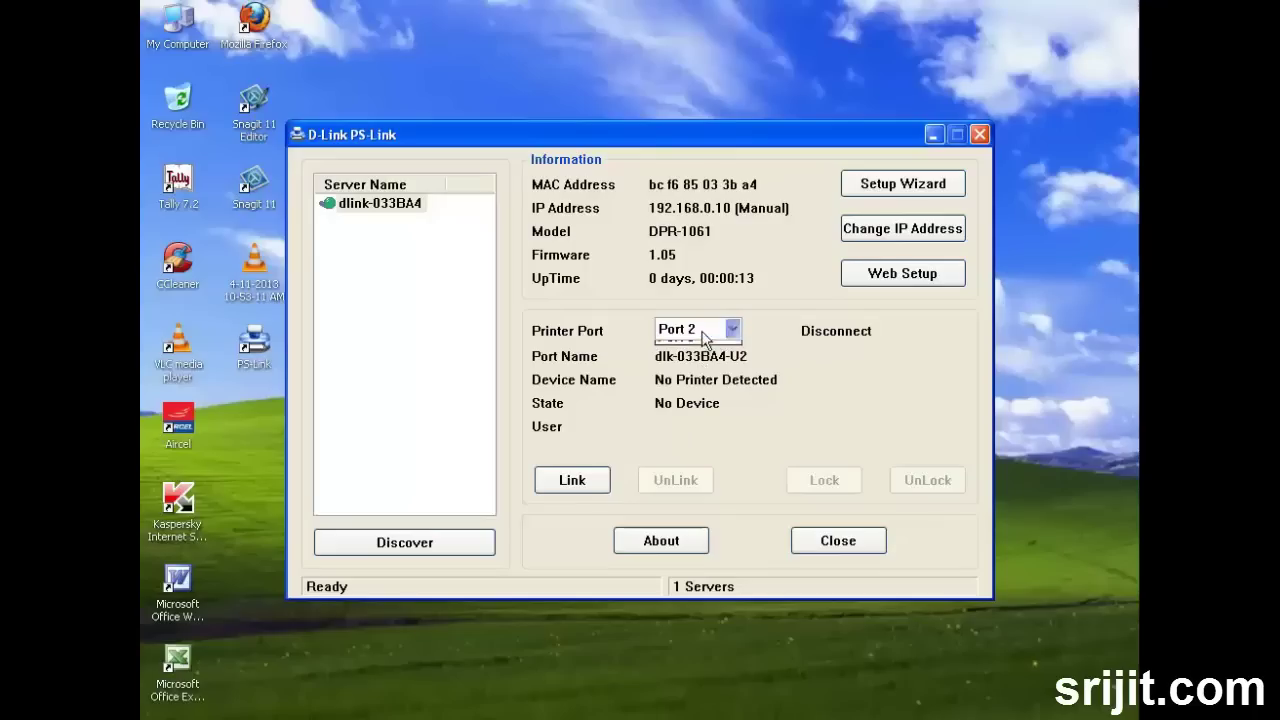
left_click(703, 330)
left_click(690, 346)
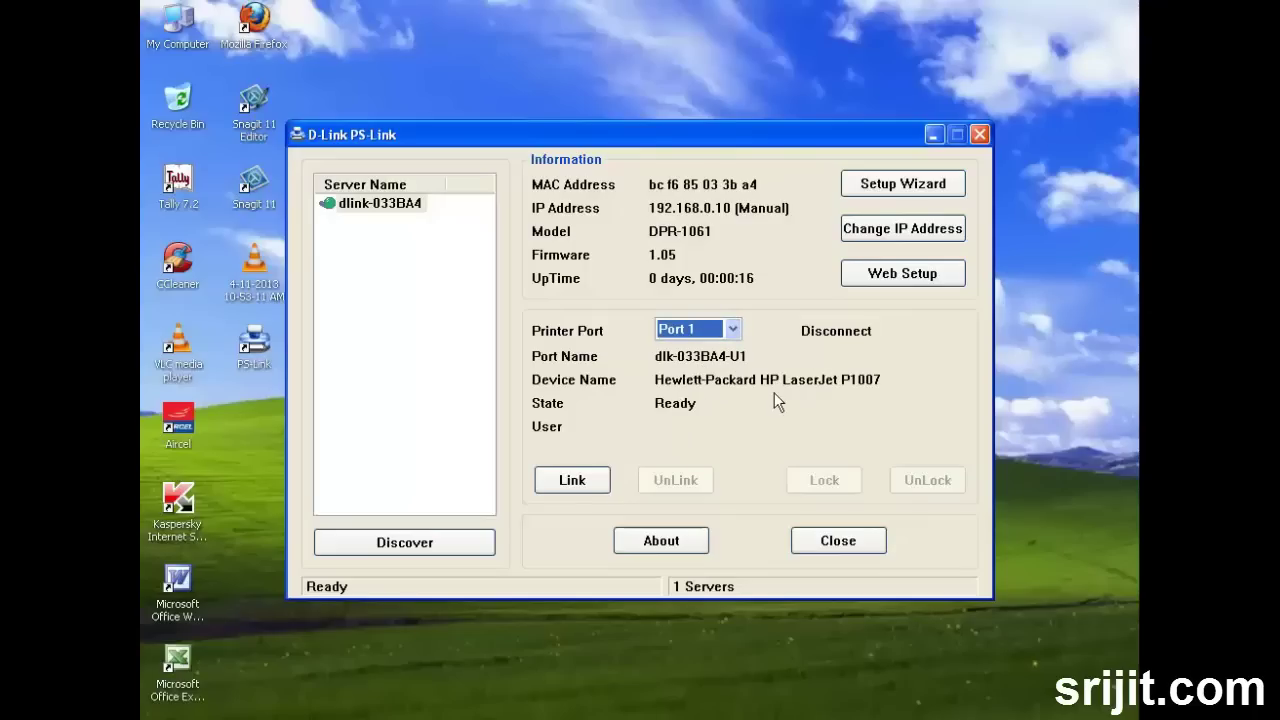
left_click(716, 330)
left_click(701, 366)
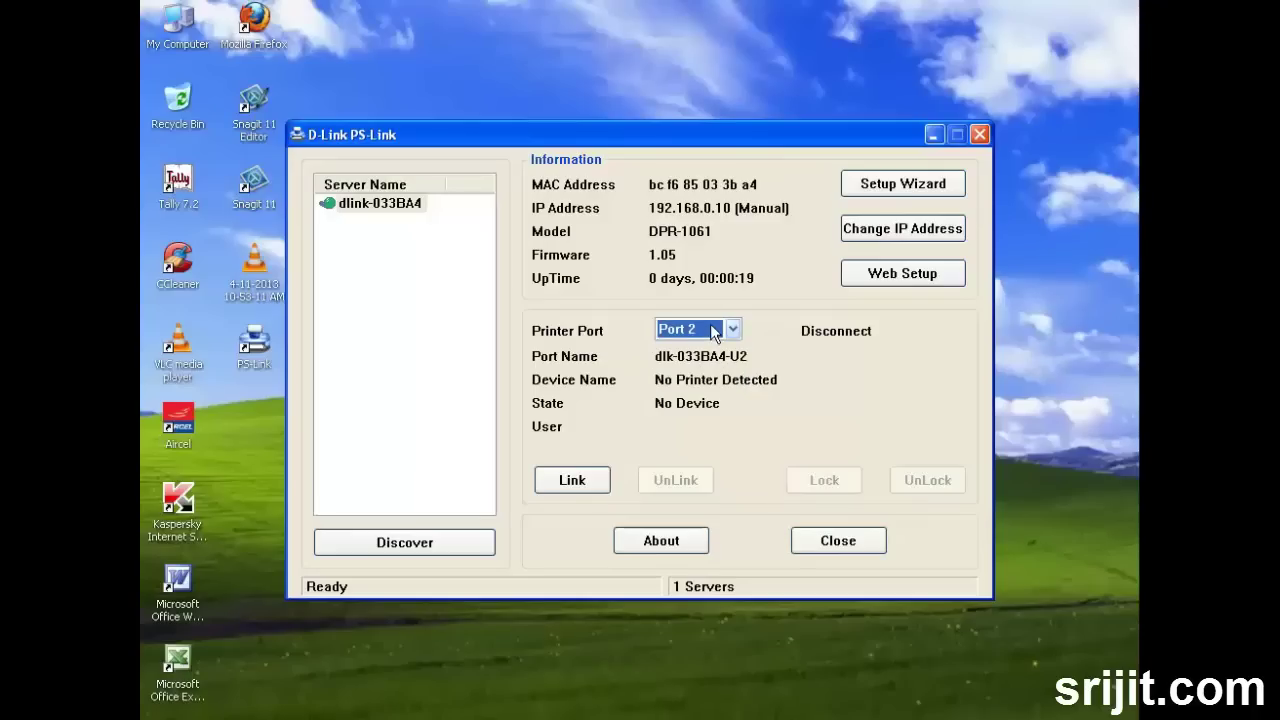
left_click(730, 330)
left_click(702, 383)
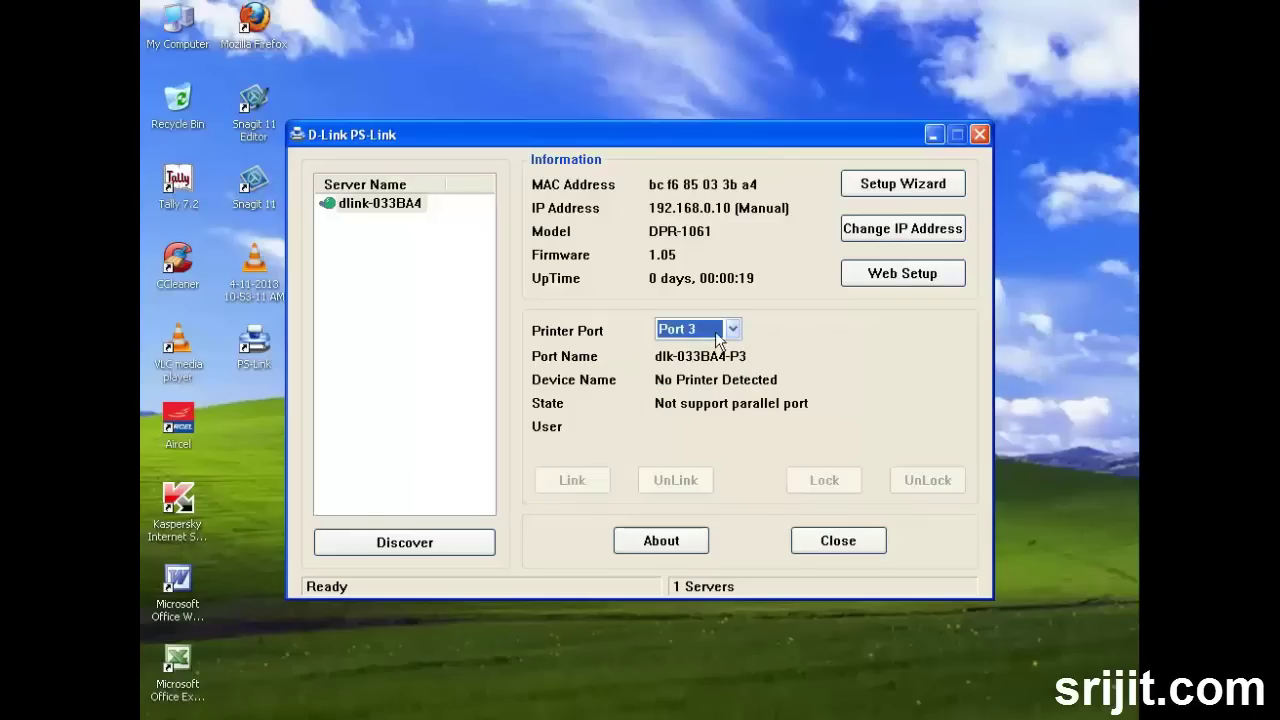
left_click(717, 332)
left_click(716, 349)
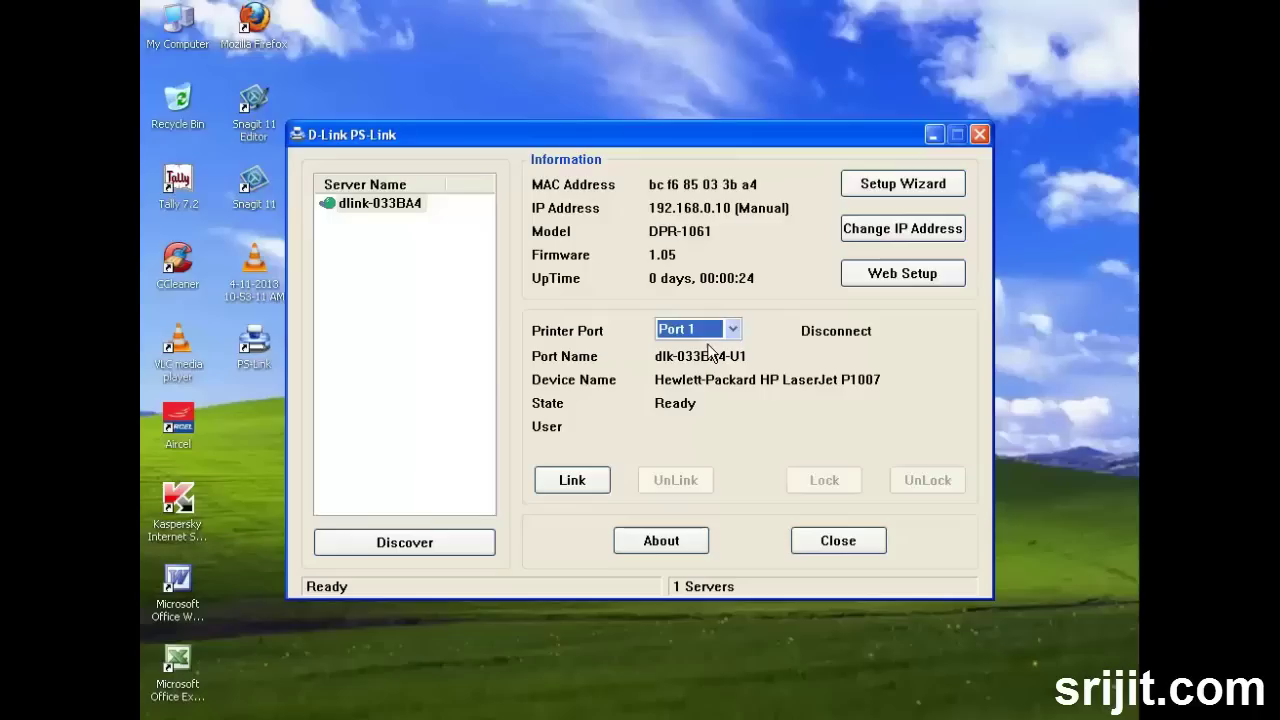
left_click(831, 541)
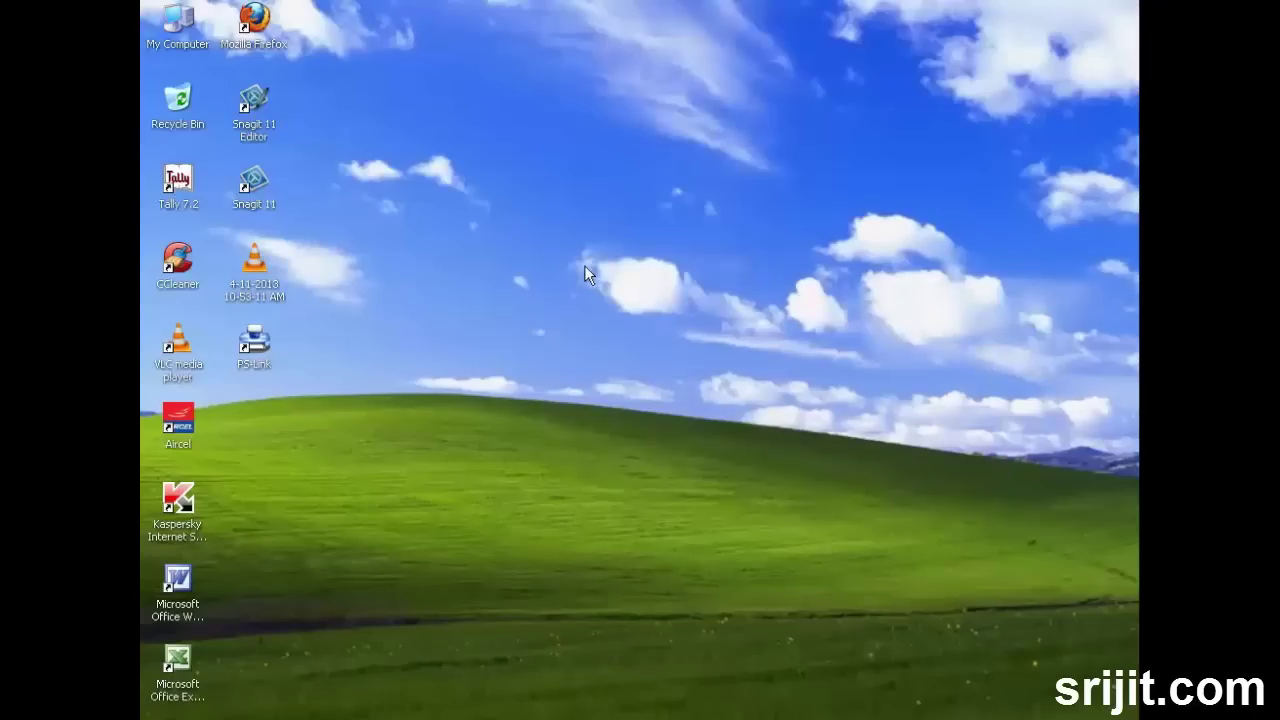
right_click(581, 264)
left_click(609, 293)
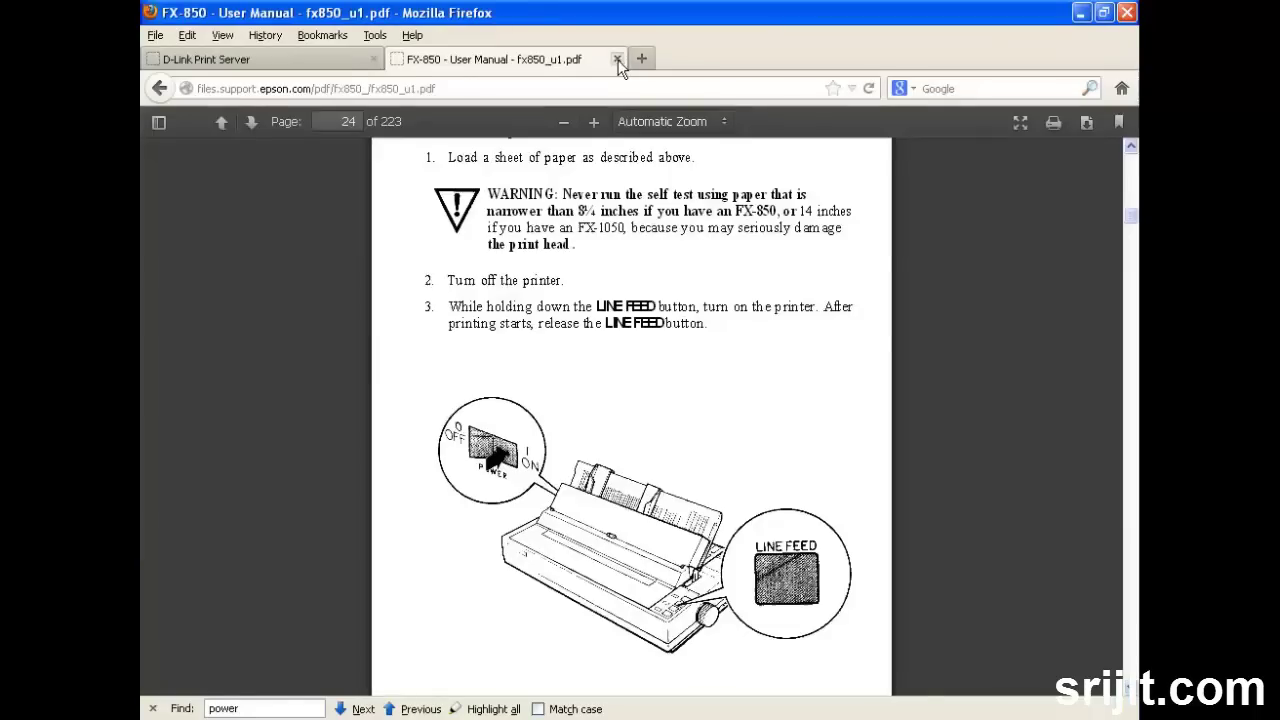
- Close the FX-850 manual page in Firefox and load the print server's configuration page at 192.168.0.10
left_click(619, 60)
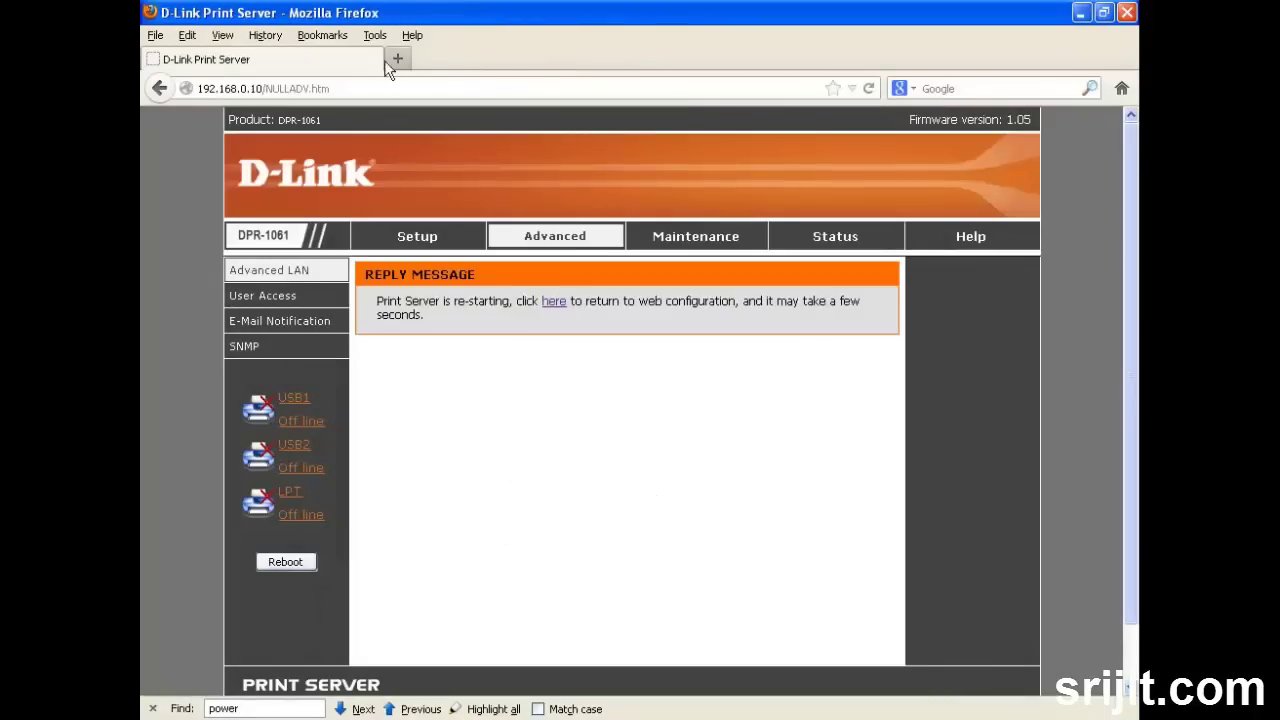
left_click(380, 86)
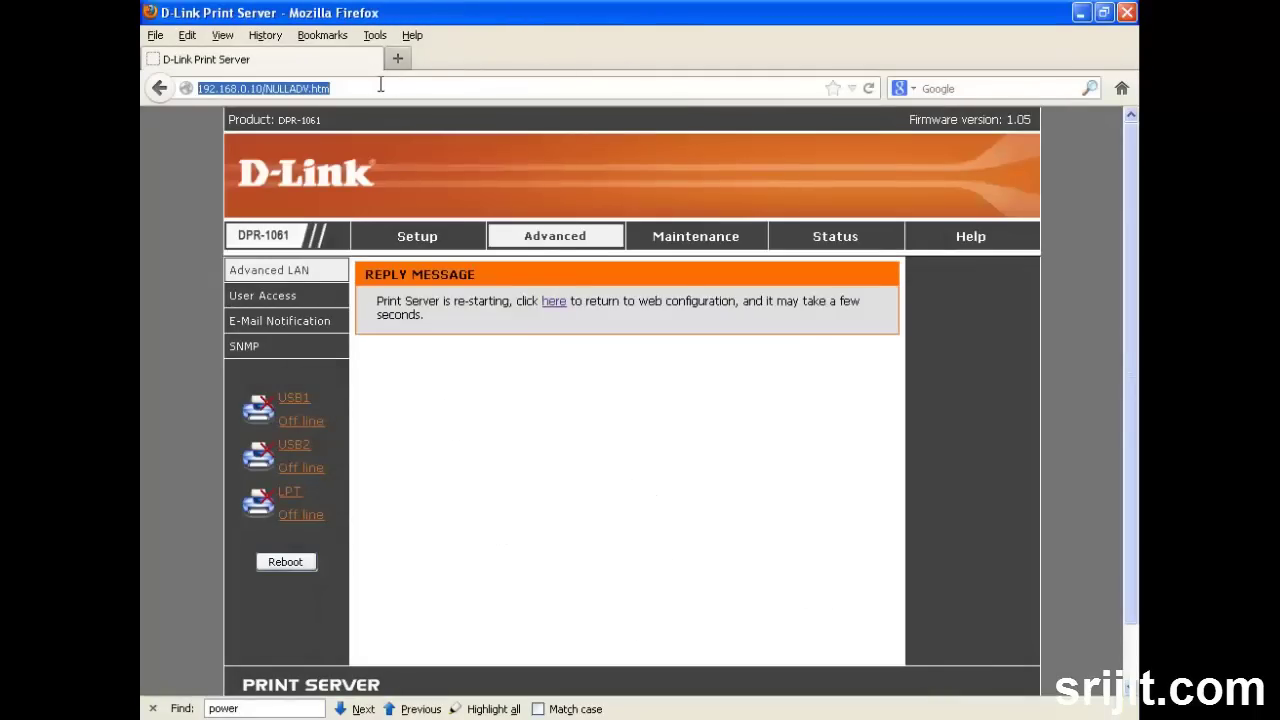
type("192.138")
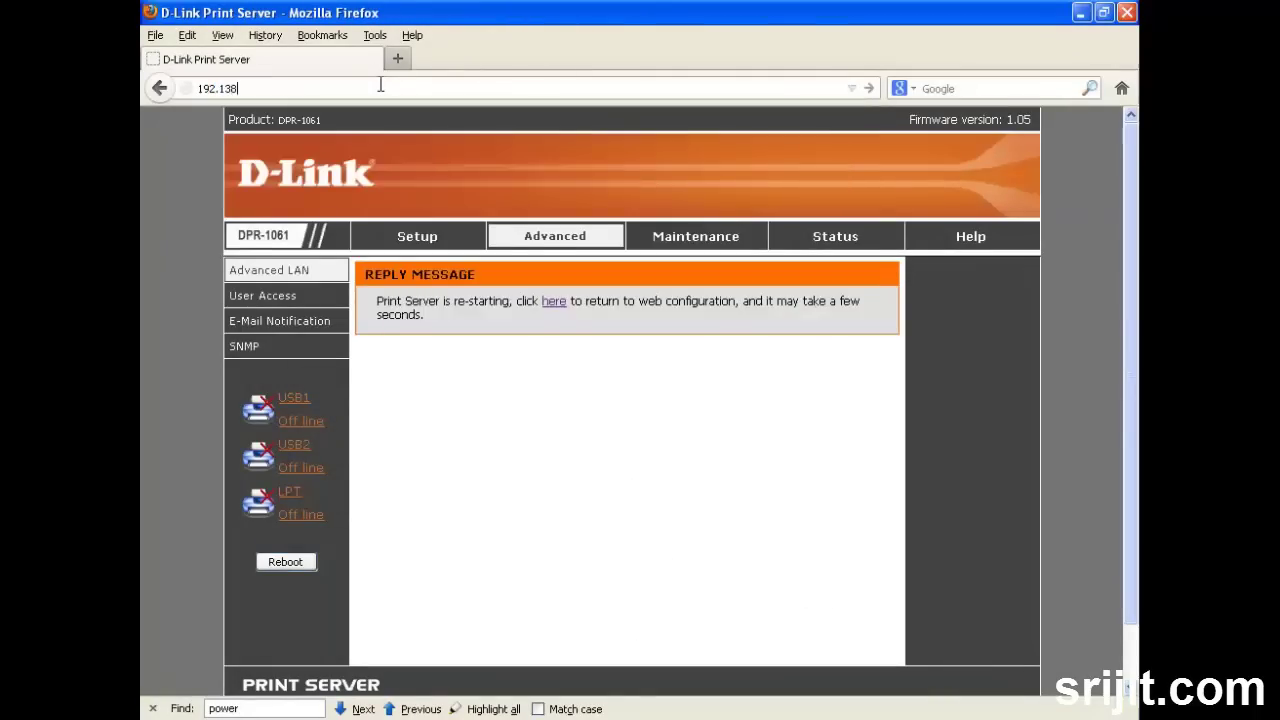
key("BackSpace")
key("BackSpace")
type("68.0.10")
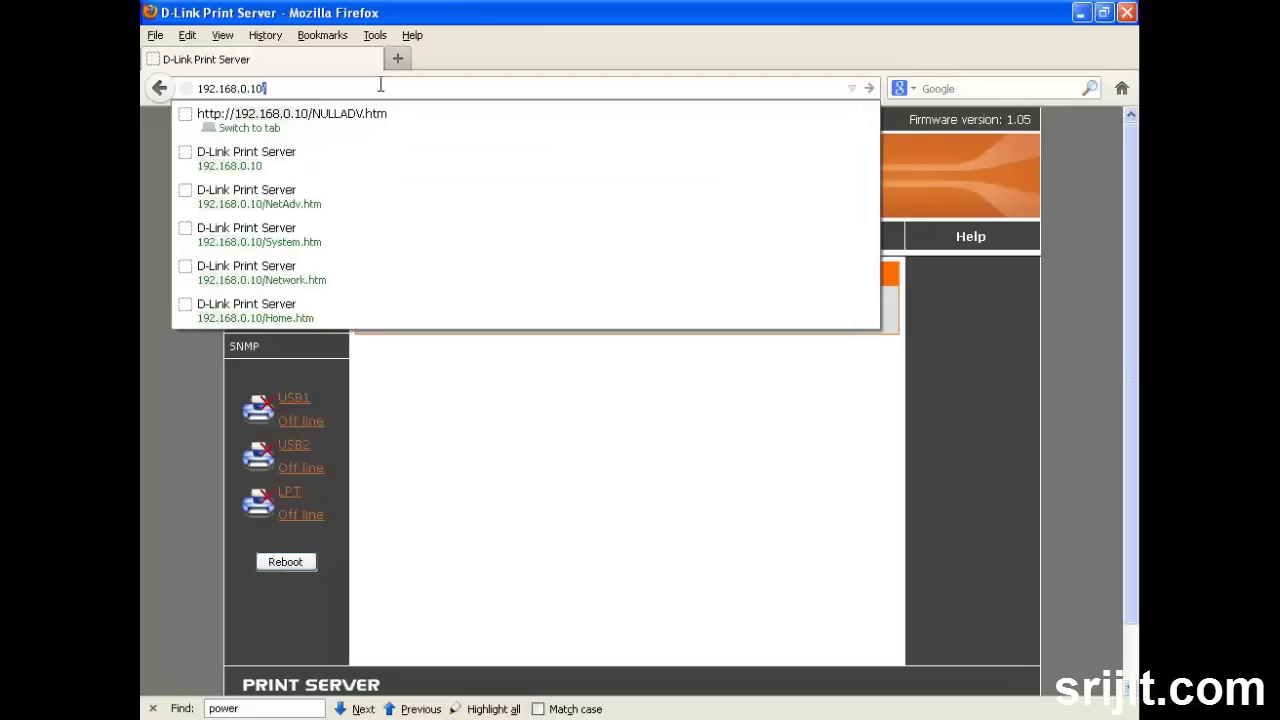
key("Return")
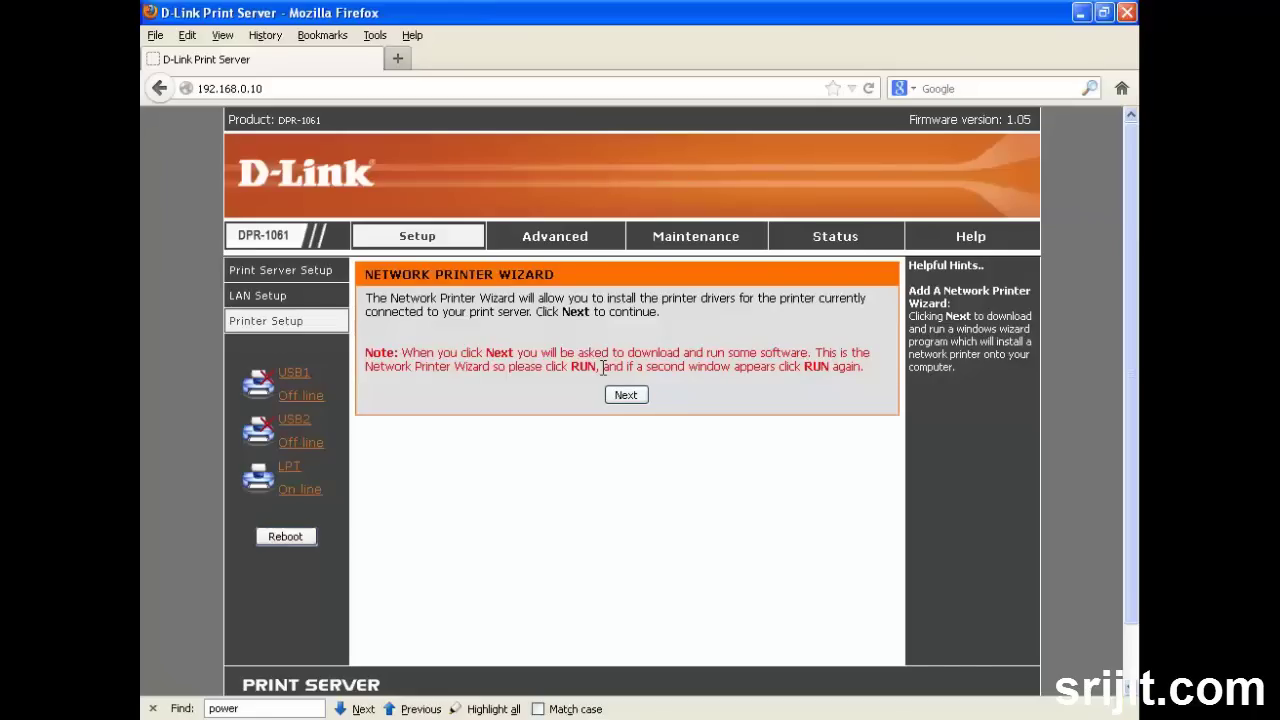
- Download the Network Printer Wizard, Addprt.exe, from the print server and run it
left_click(616, 401)
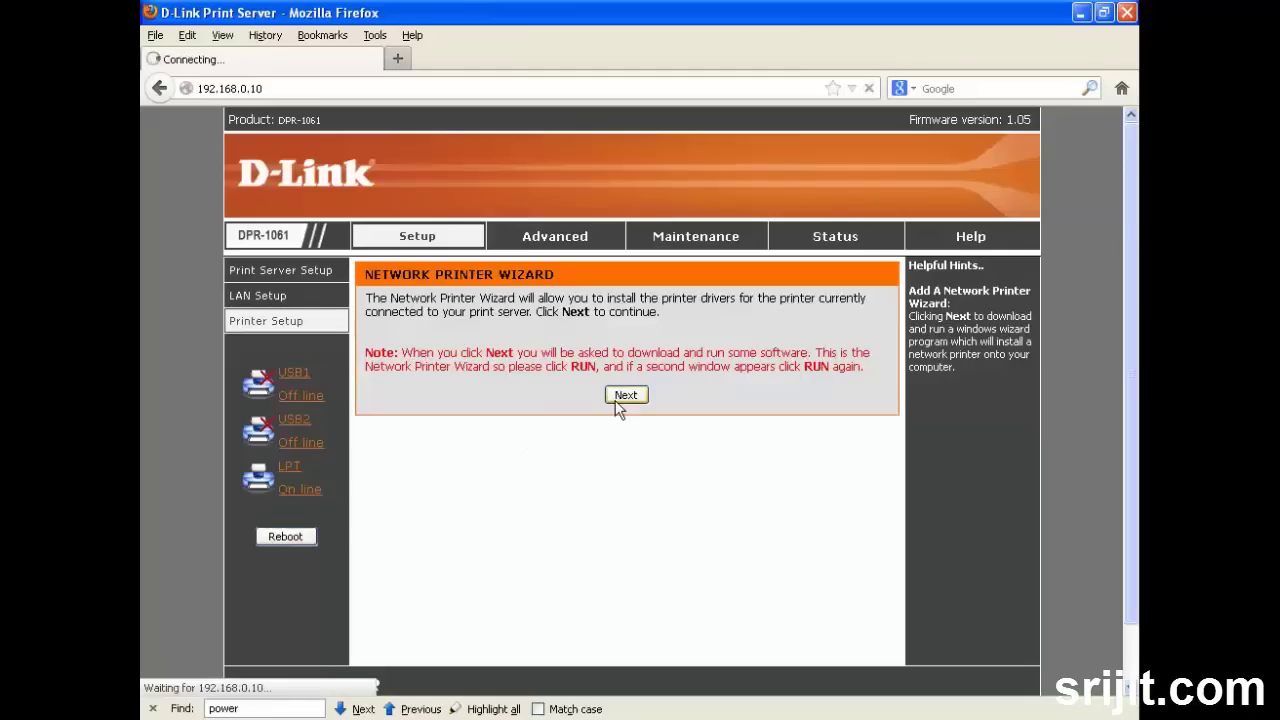
left_click(694, 354)
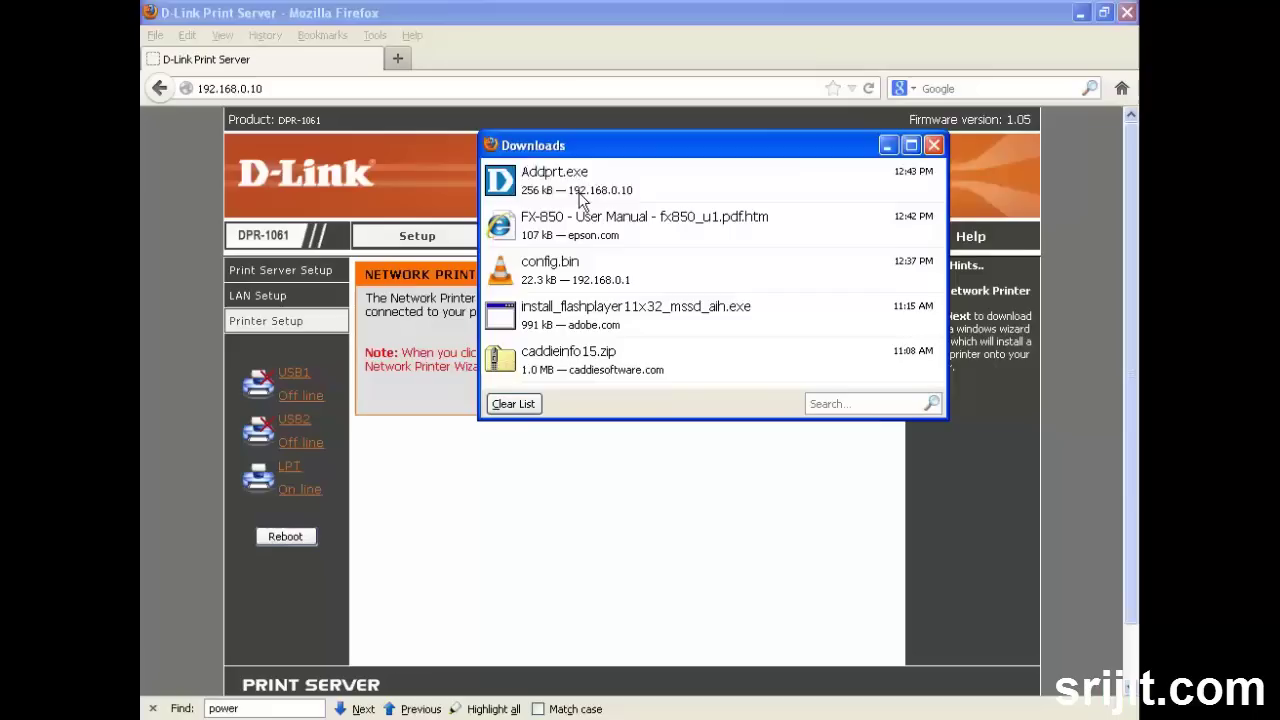
left_click(583, 199)
double_click(583, 199)
left_click(678, 313)
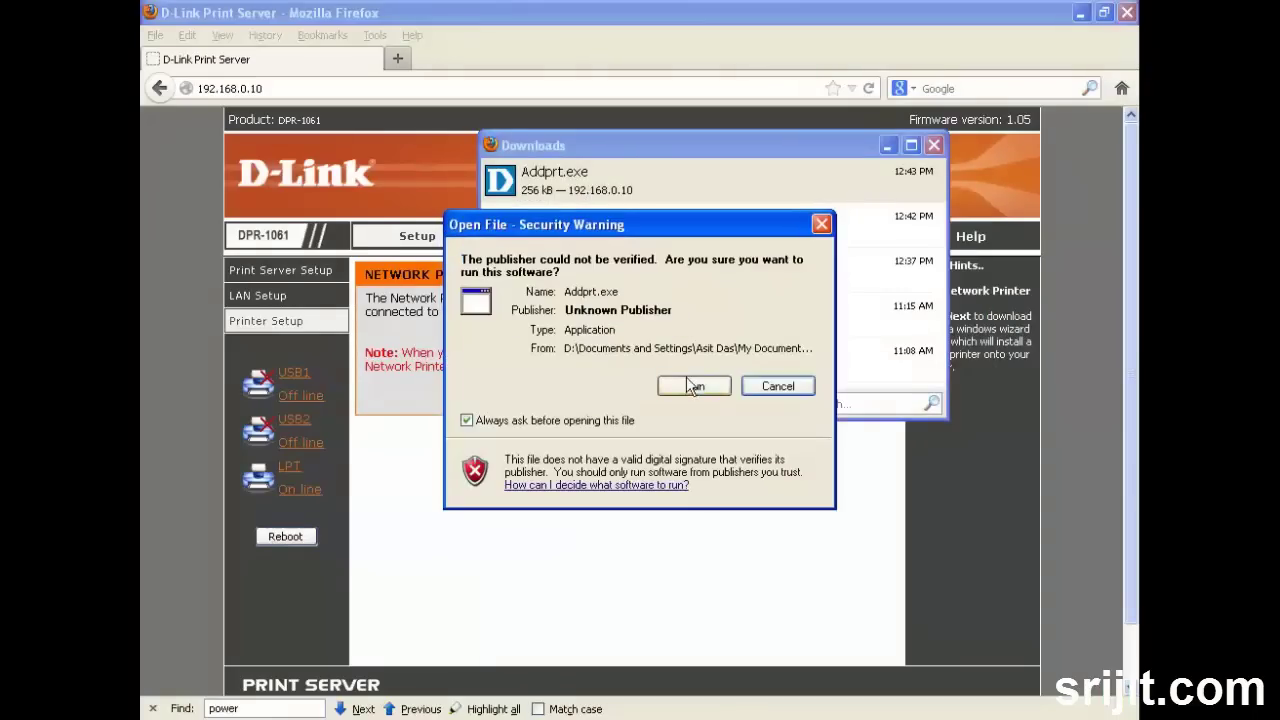
left_click(686, 378)
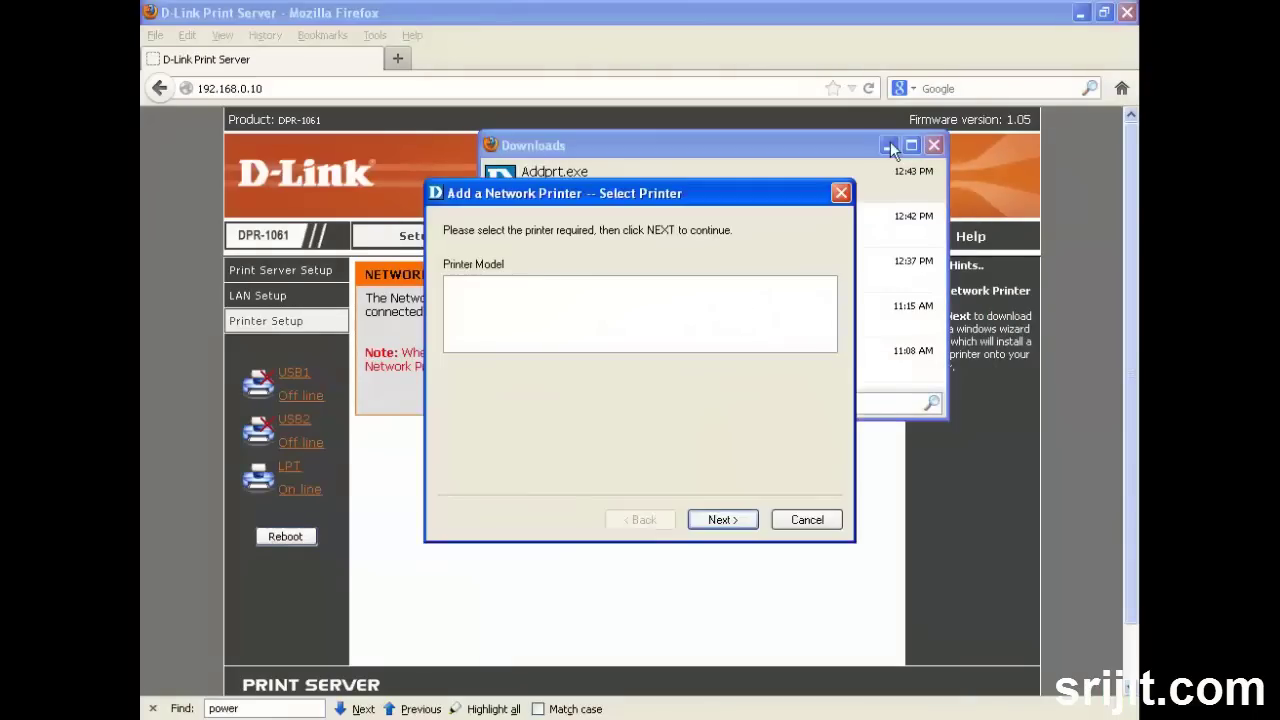
- Add the network printer on port dlk-033BA4-P3 using the installed Epson LX-850+ driver
left_click(872, 145)
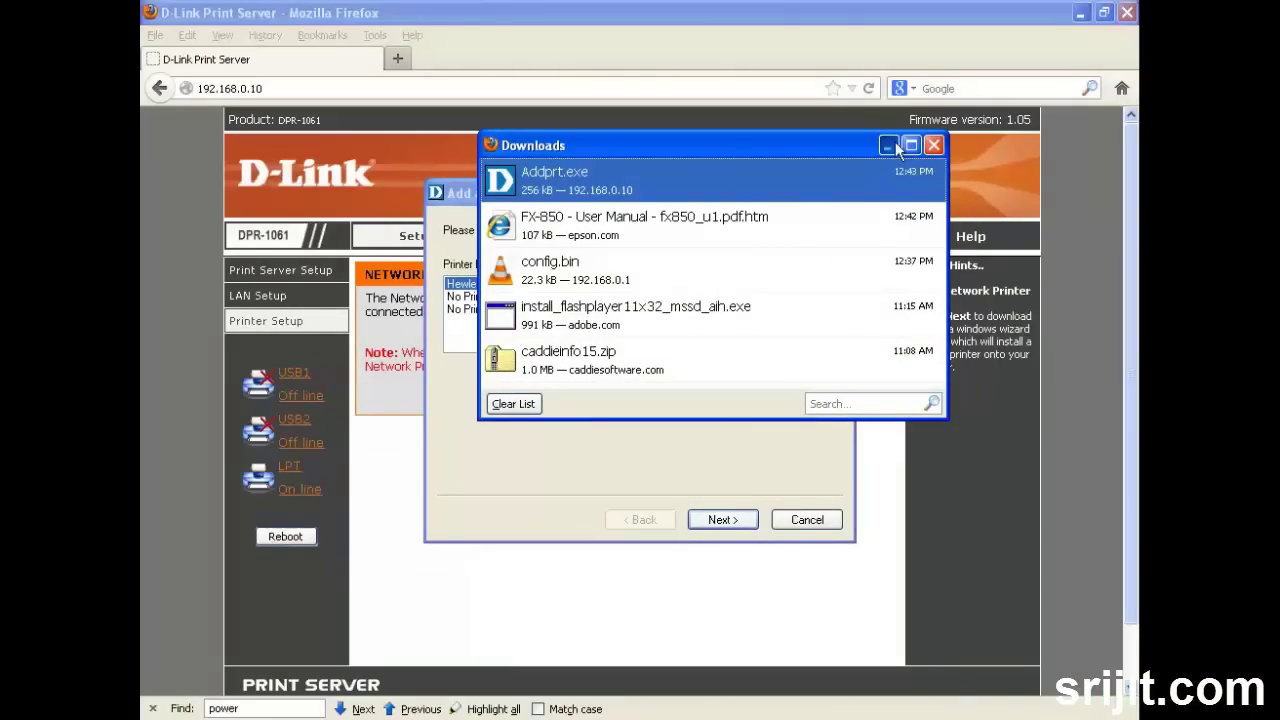
left_click(891, 145)
left_click(719, 517)
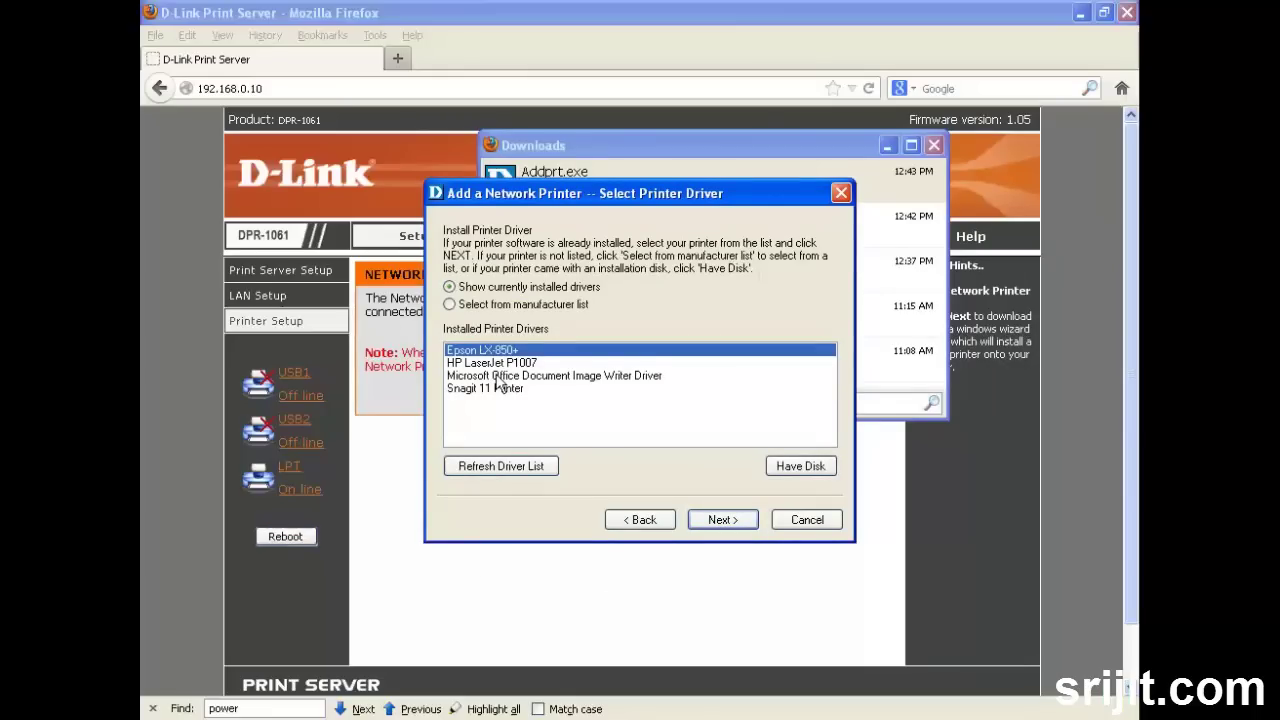
left_click(706, 524)
left_click(704, 518)
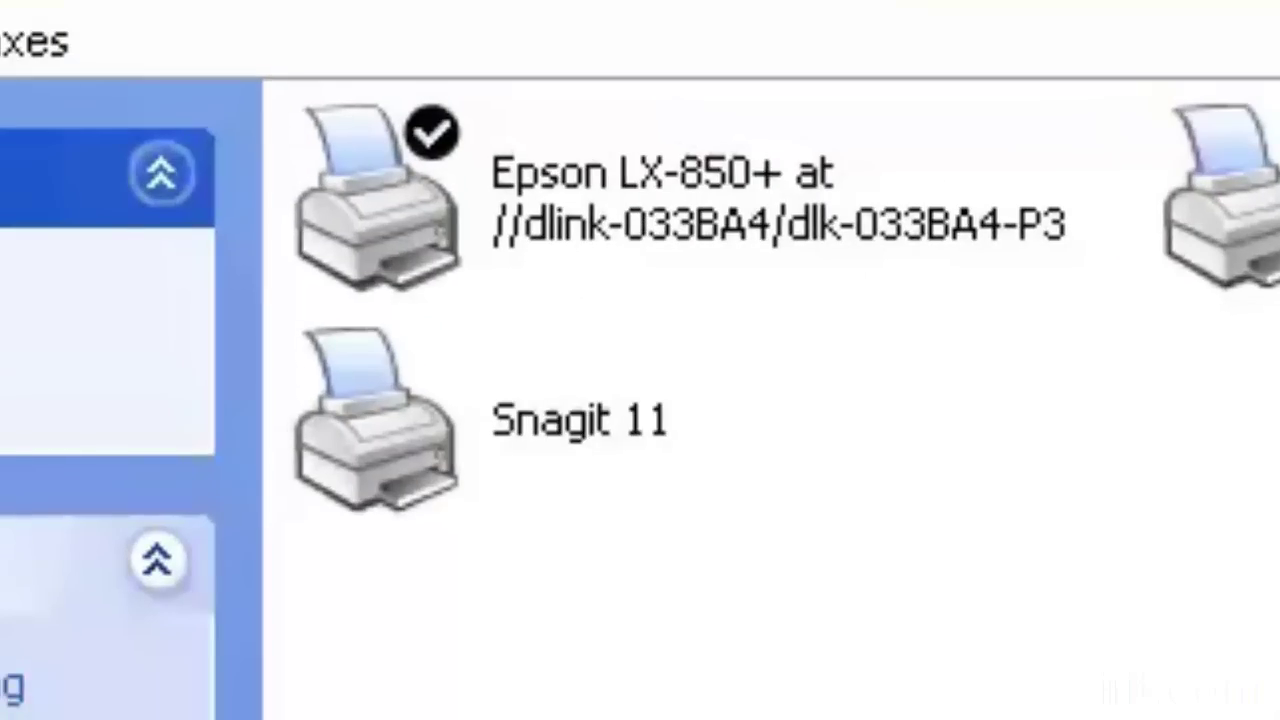
- Open PS-Link and try to link the HP LaserJet P1007 on Port 1
mouse_move(893, 245)
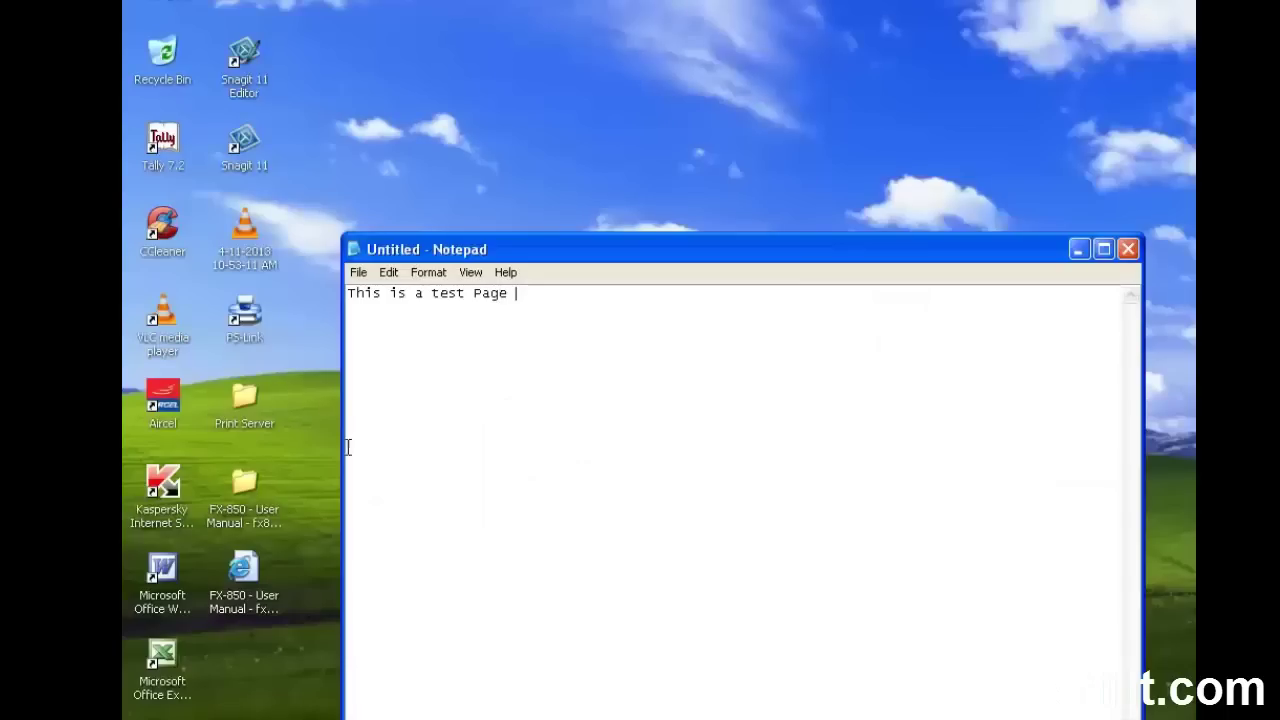
double_click(239, 337)
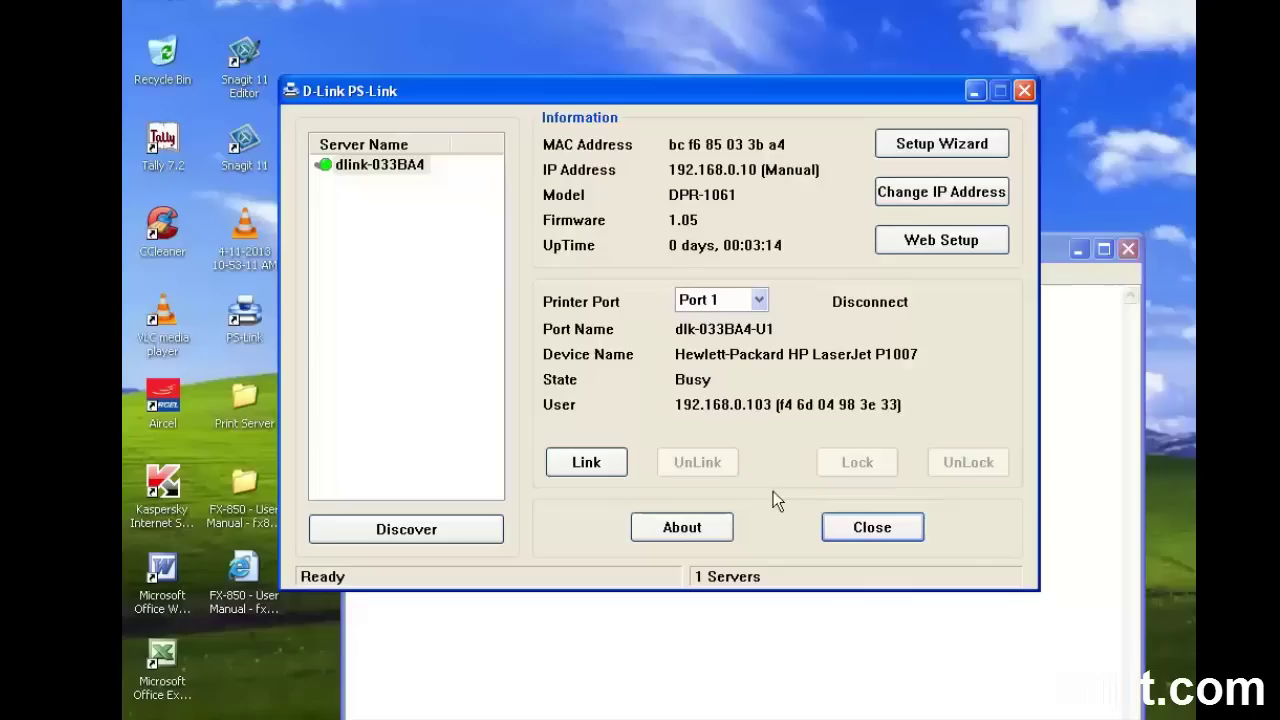
left_click(600, 471)
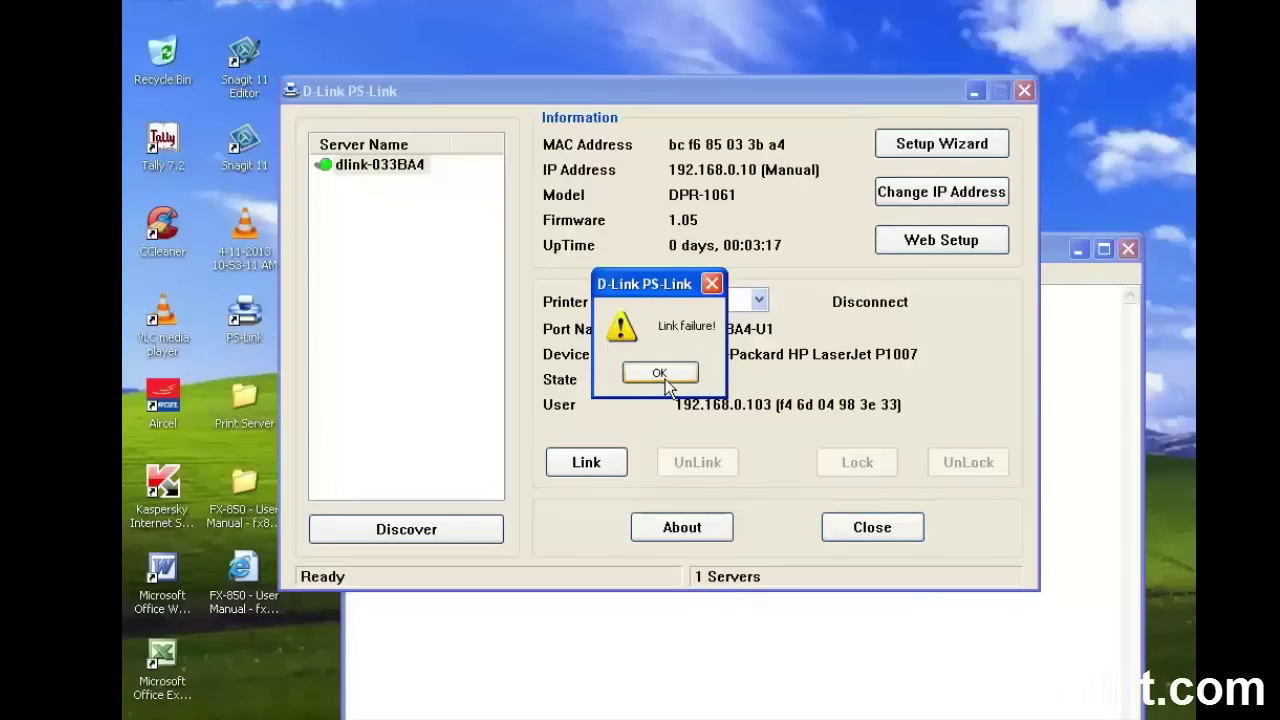
left_click(665, 379)
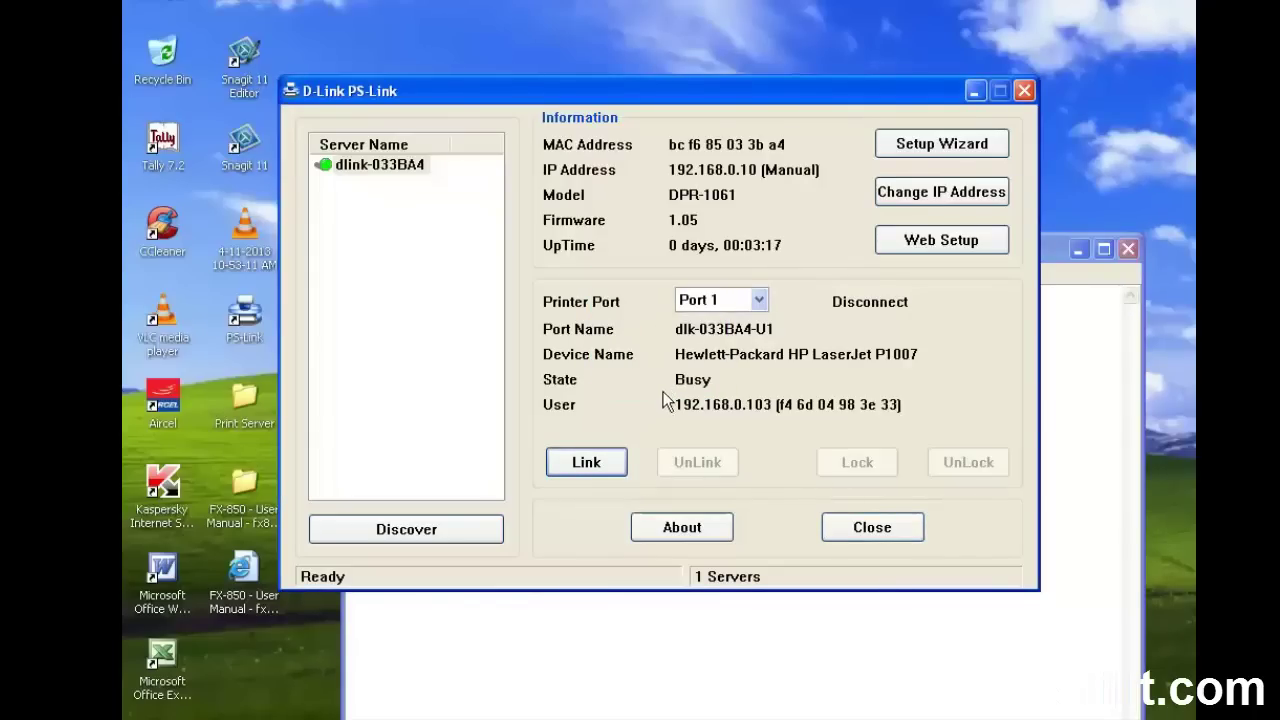
- Reselect Port 1 and link its HP LaserJet P1007 to this computer
left_click(757, 300)
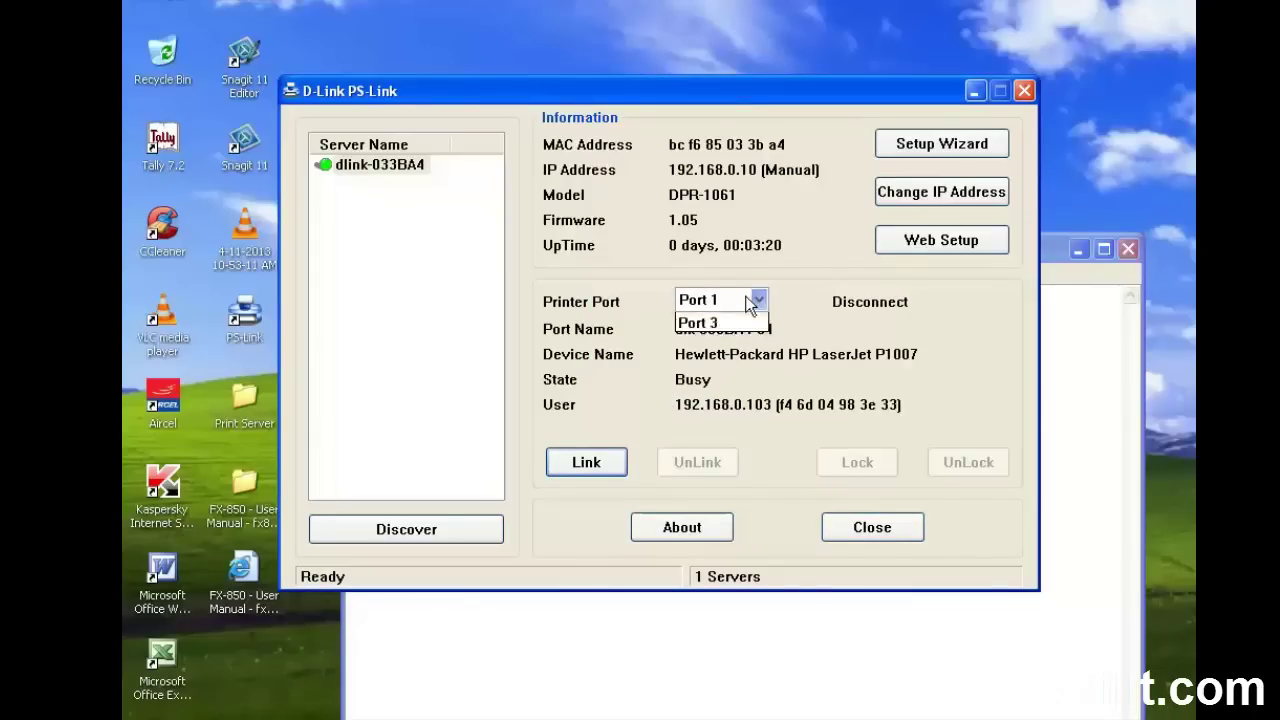
left_click(735, 352)
left_click(734, 300)
left_click(734, 314)
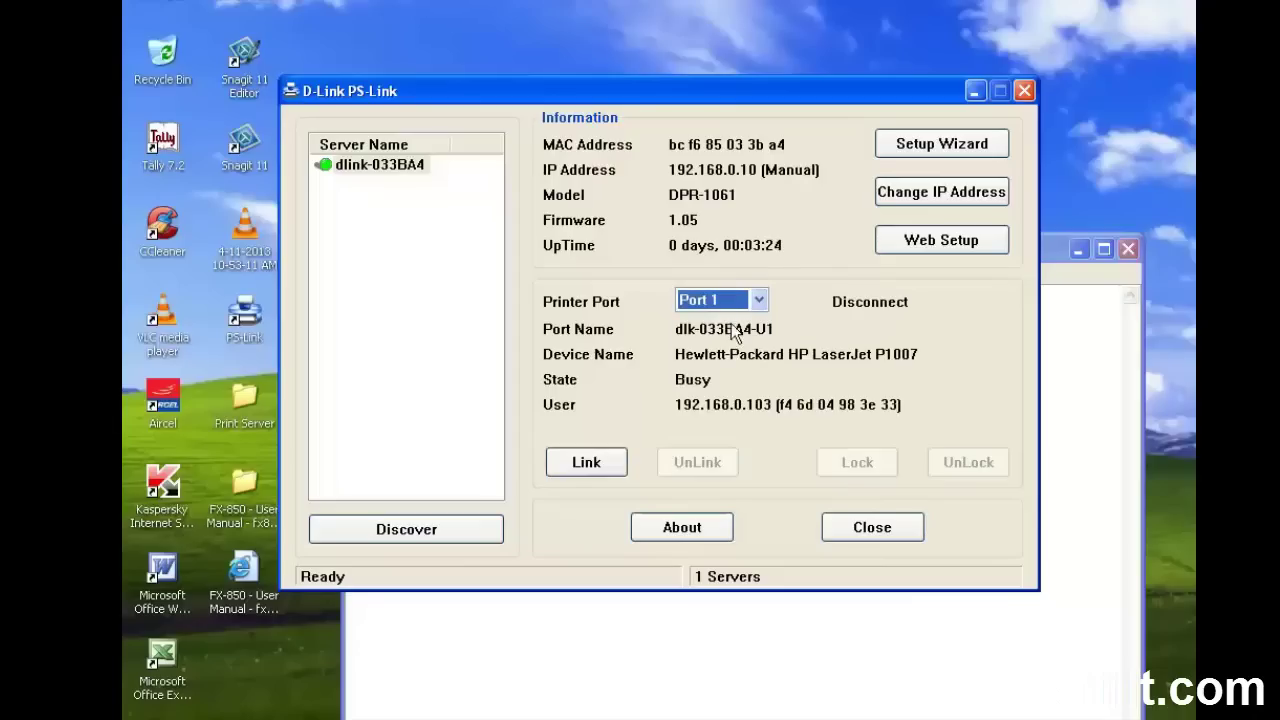
left_click(569, 468)
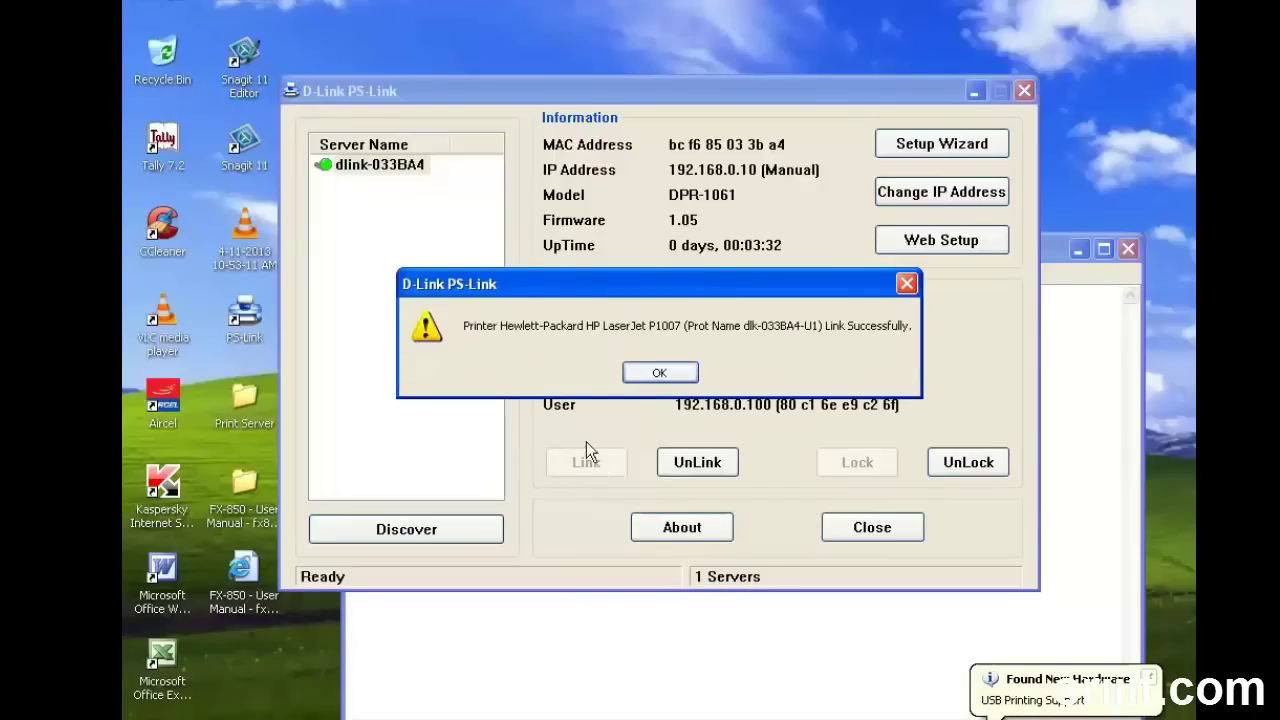
left_click(657, 370)
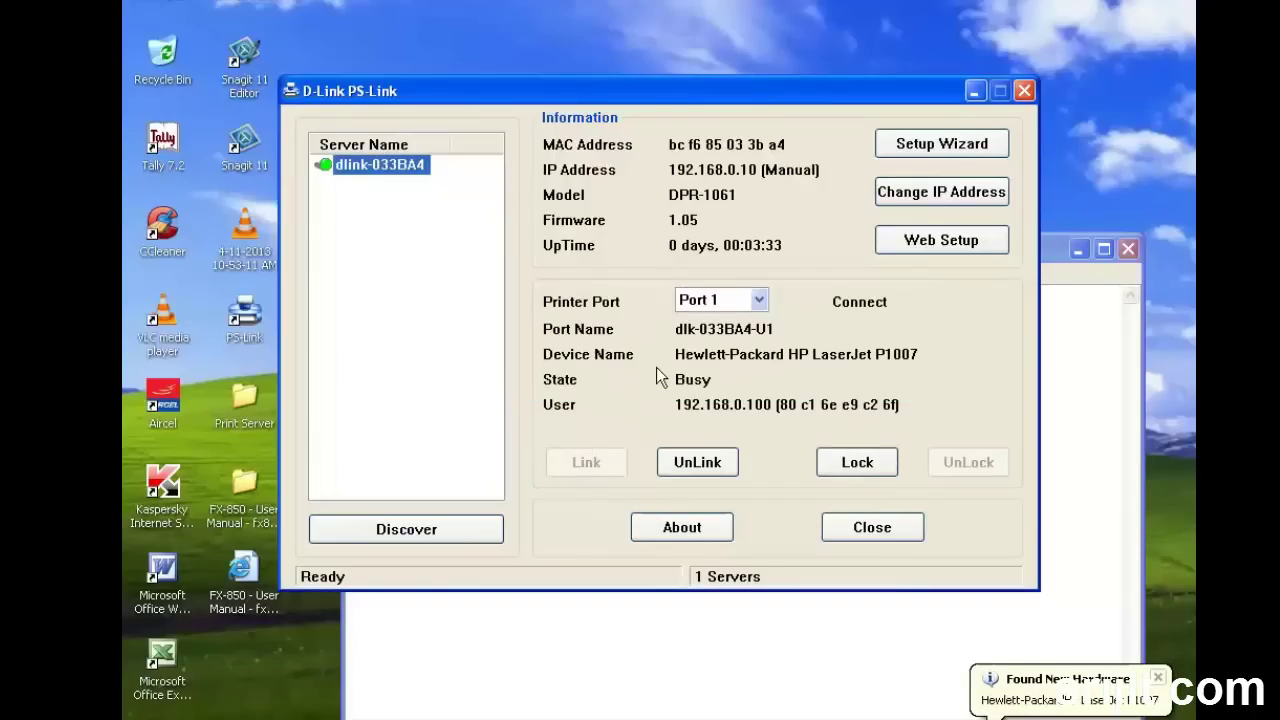
- Run the downloaded HP driver installer ljP1000_P1500-HB-pnp-win32-en.exe
left_click(499, 17)
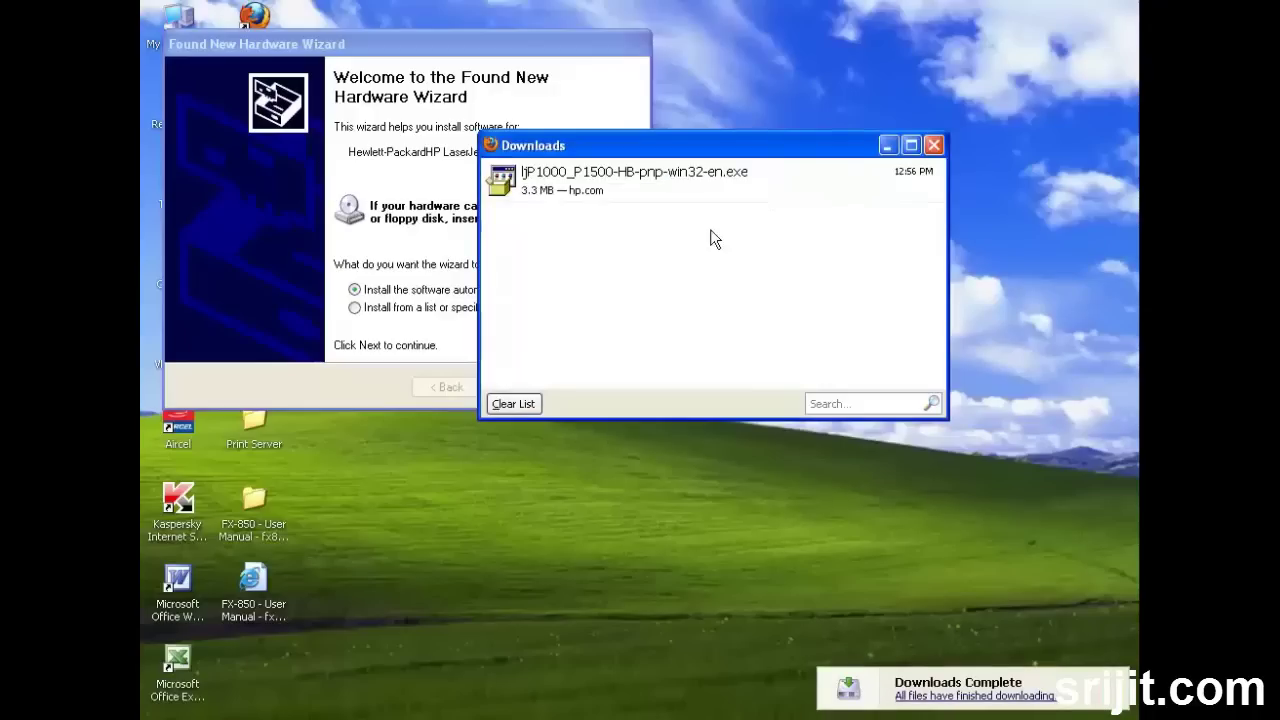
double_click(705, 188)
left_click(700, 320)
left_click(697, 387)
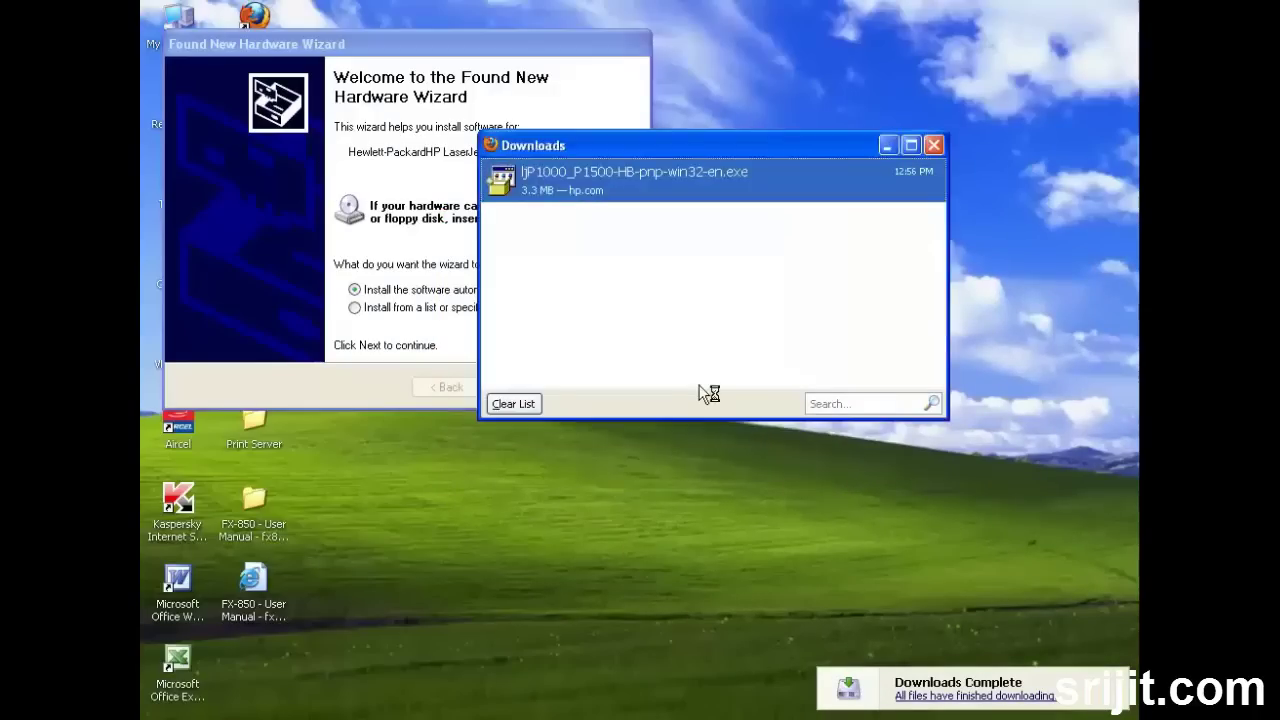
- Accept the license agreement and complete the HP LaserJet P1000_P1500 Series software installation
left_click(640, 505)
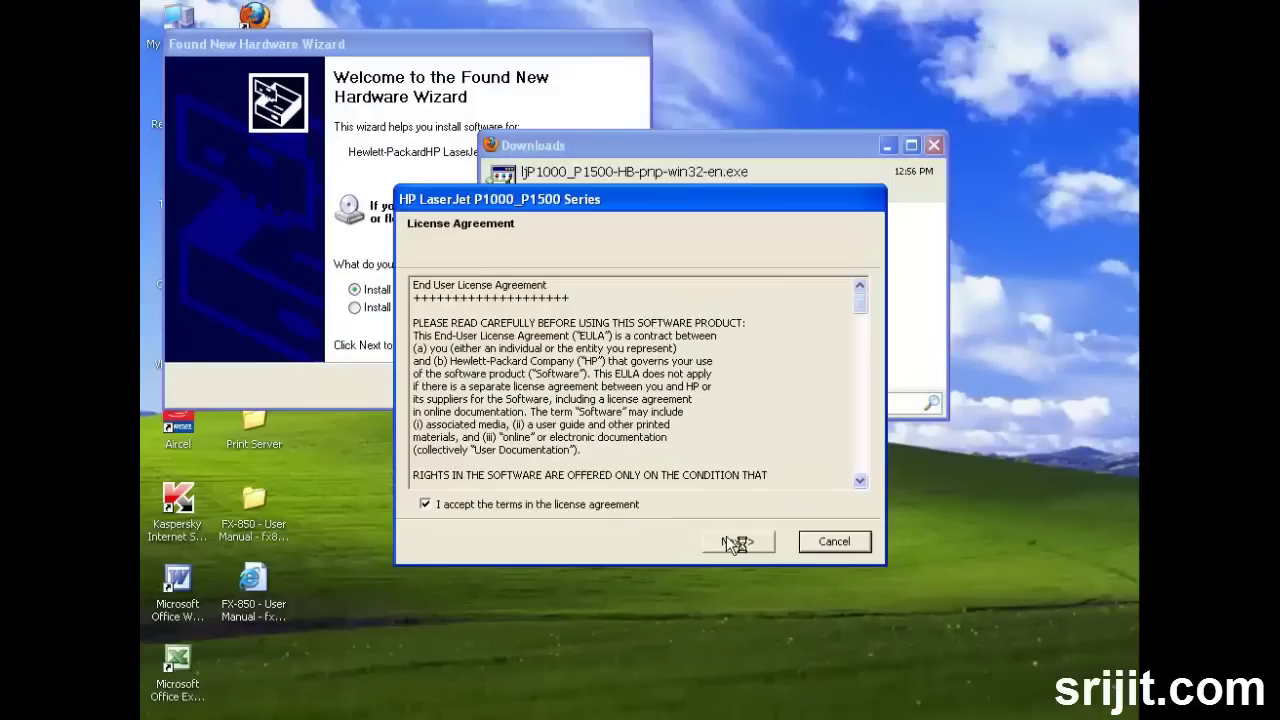
left_click(737, 541)
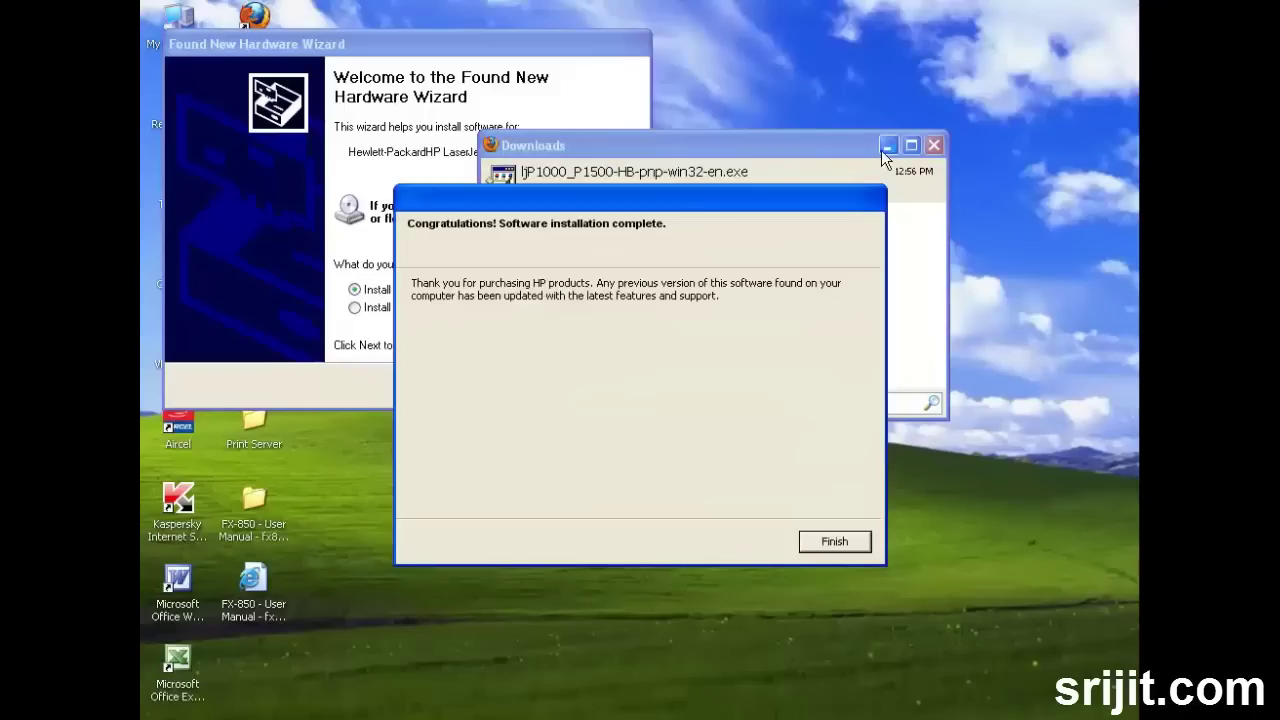
left_click(836, 543)
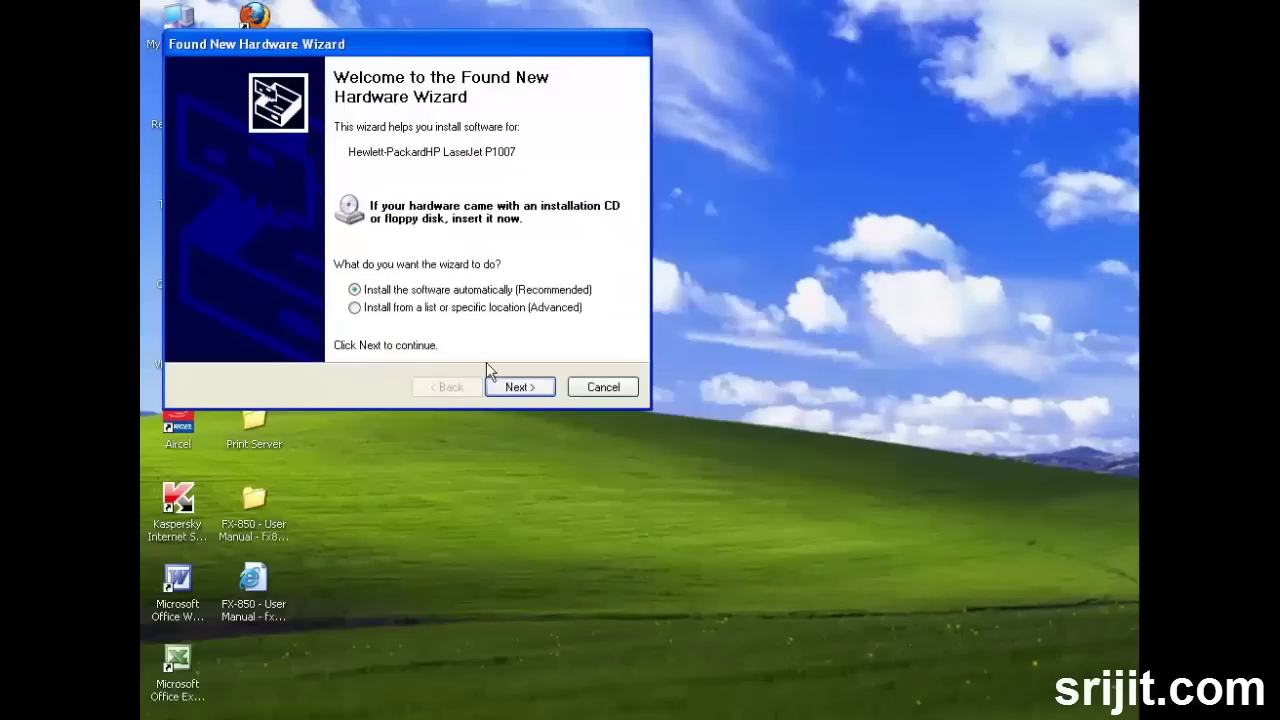
- Install the HP LaserJet P1007 software automatically through the Found New Hardware Wizard and finish the wizard
left_click(513, 387)
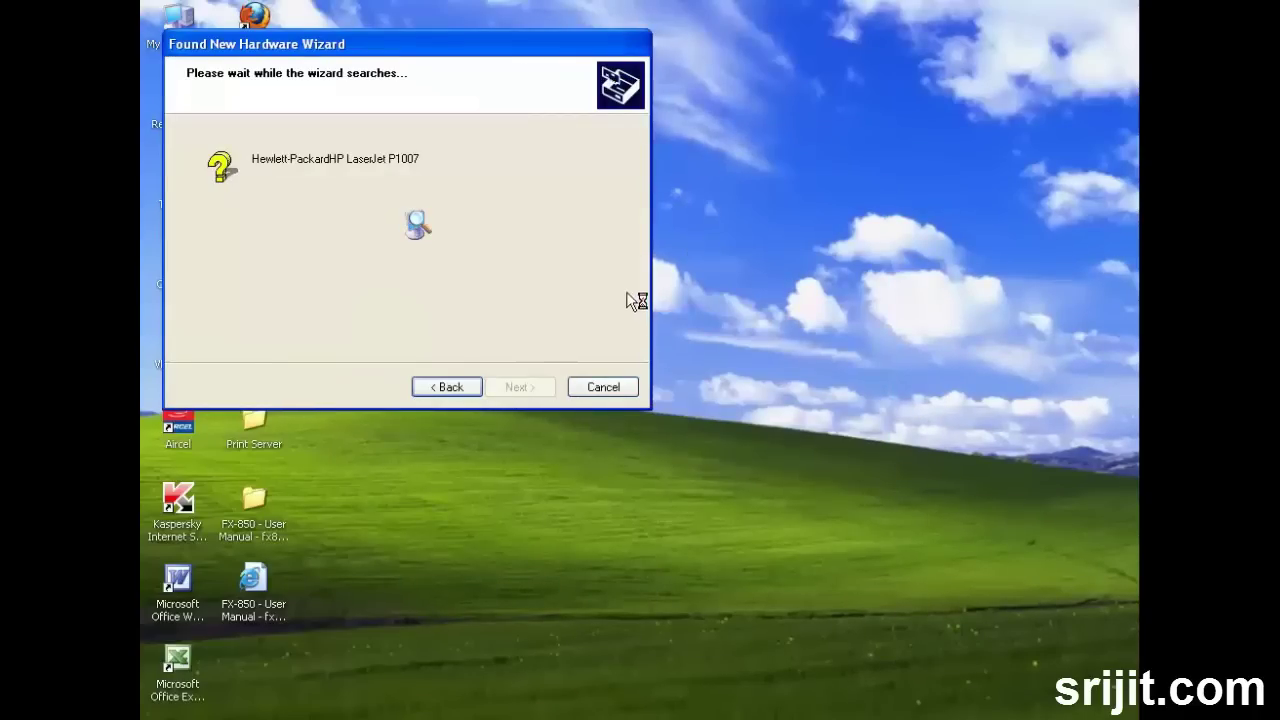
right_click(689, 252)
left_click(715, 280)
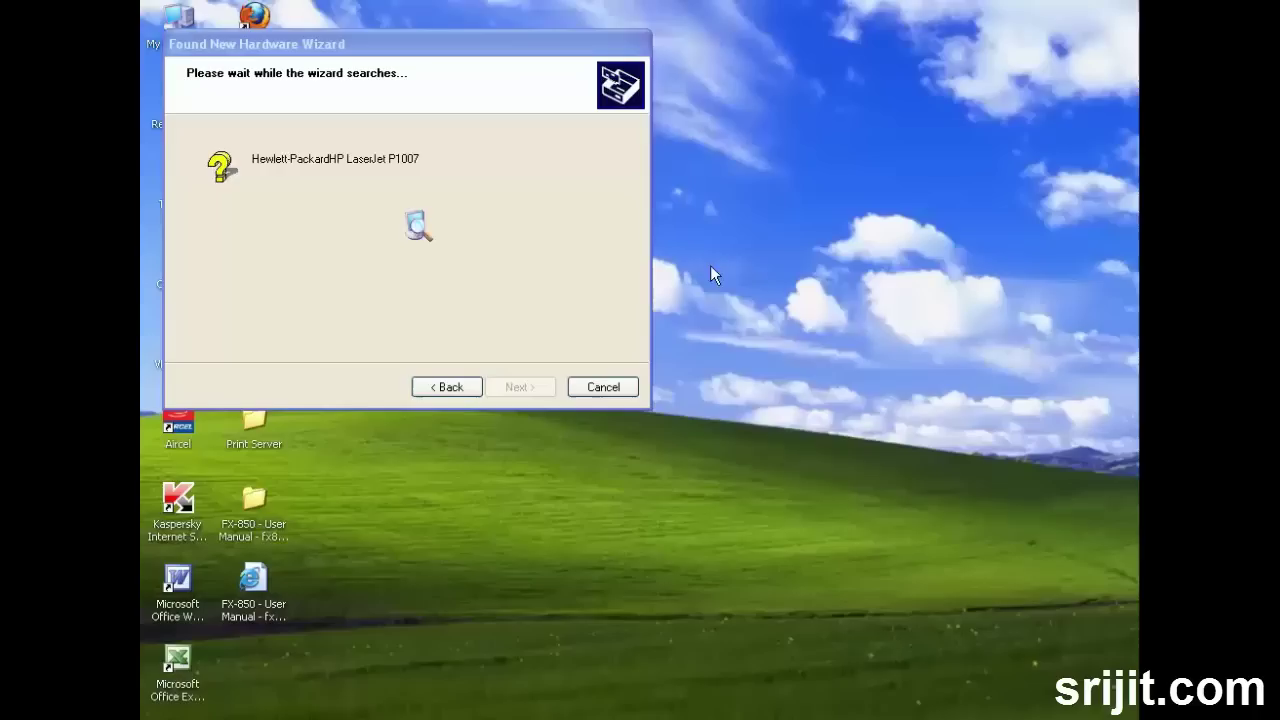
right_click(710, 262)
left_click(734, 283)
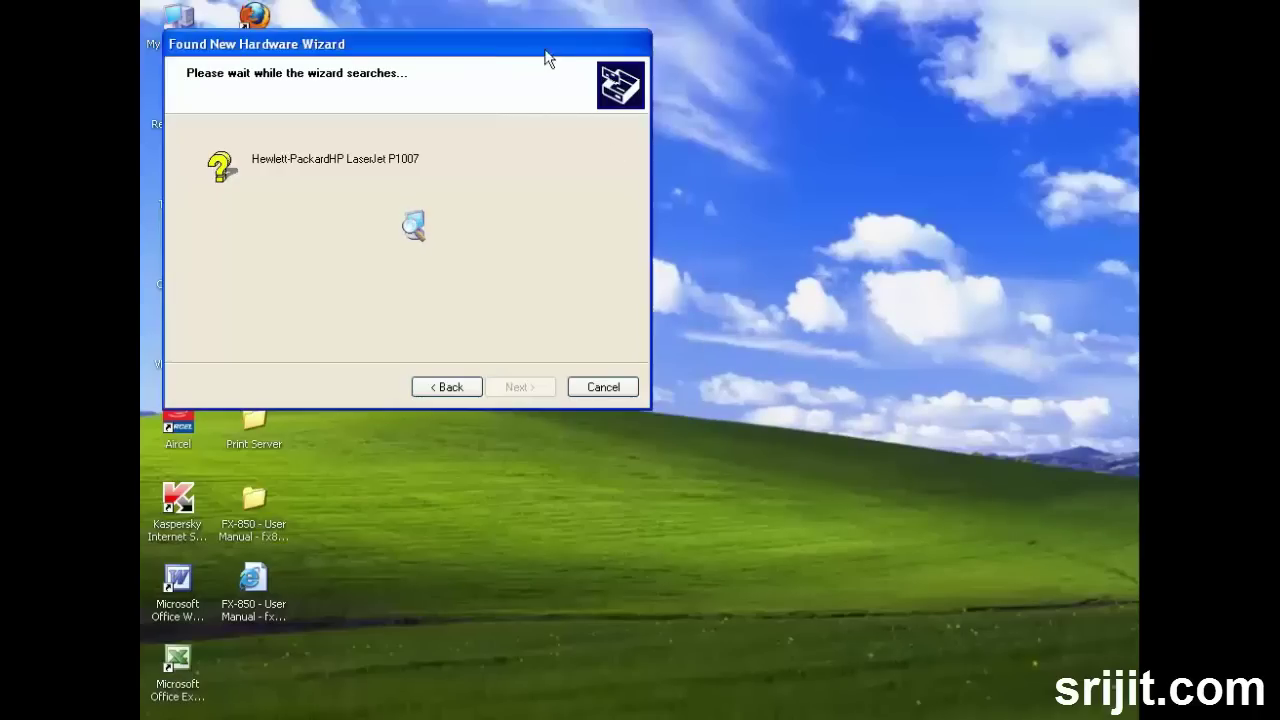
left_click_drag(516, 50, 786, 174)
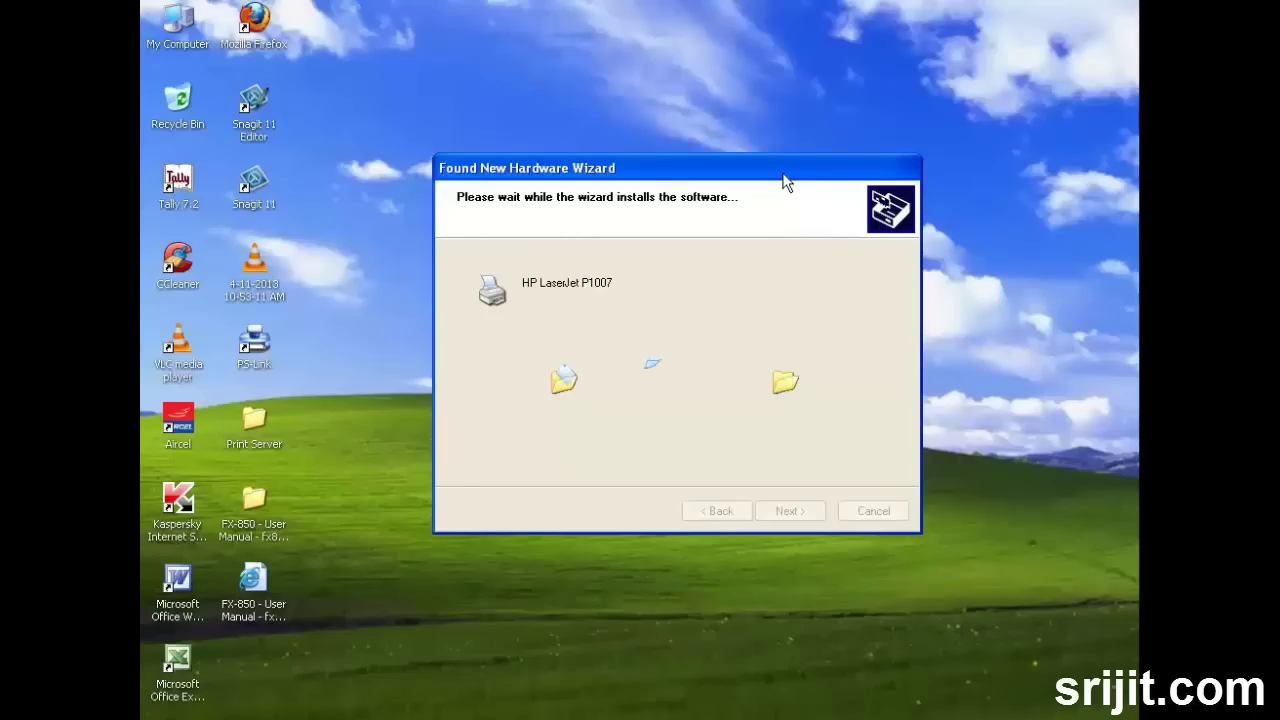
left_click(798, 512)
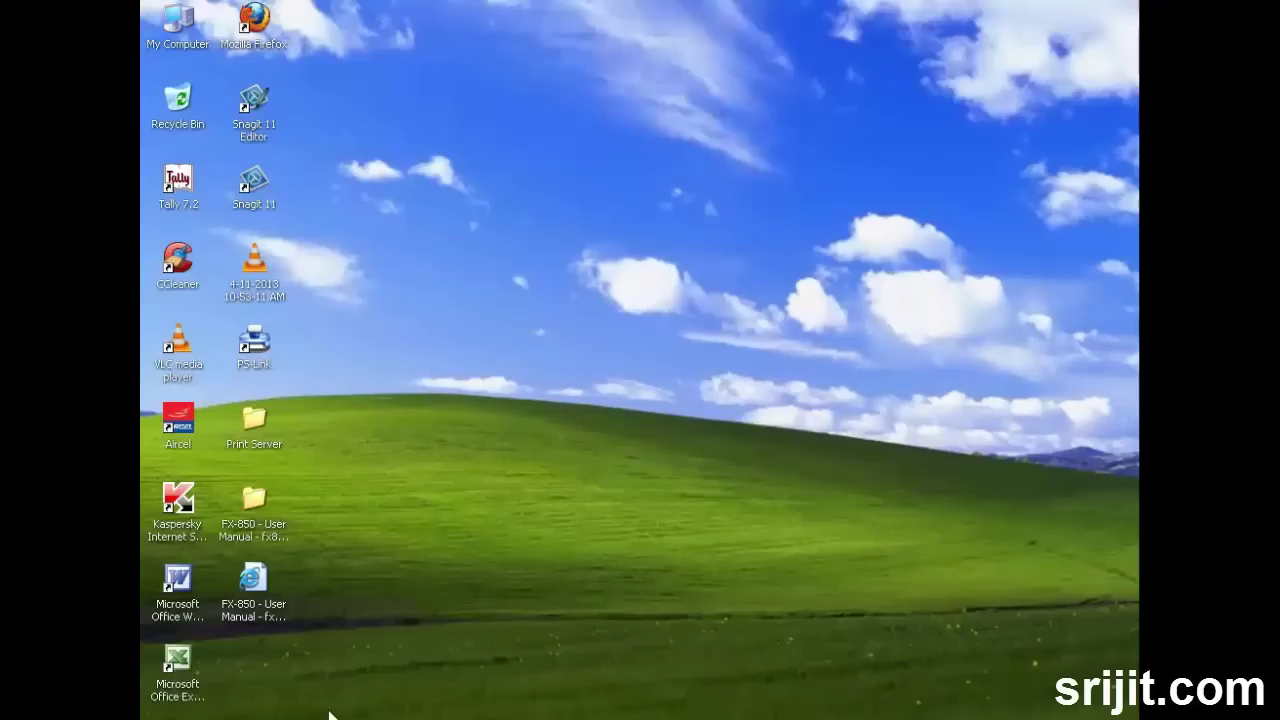
- Open Printers and Faxes and check the print queue of HP LaserJet P1007 (Copy 1)
key("super")
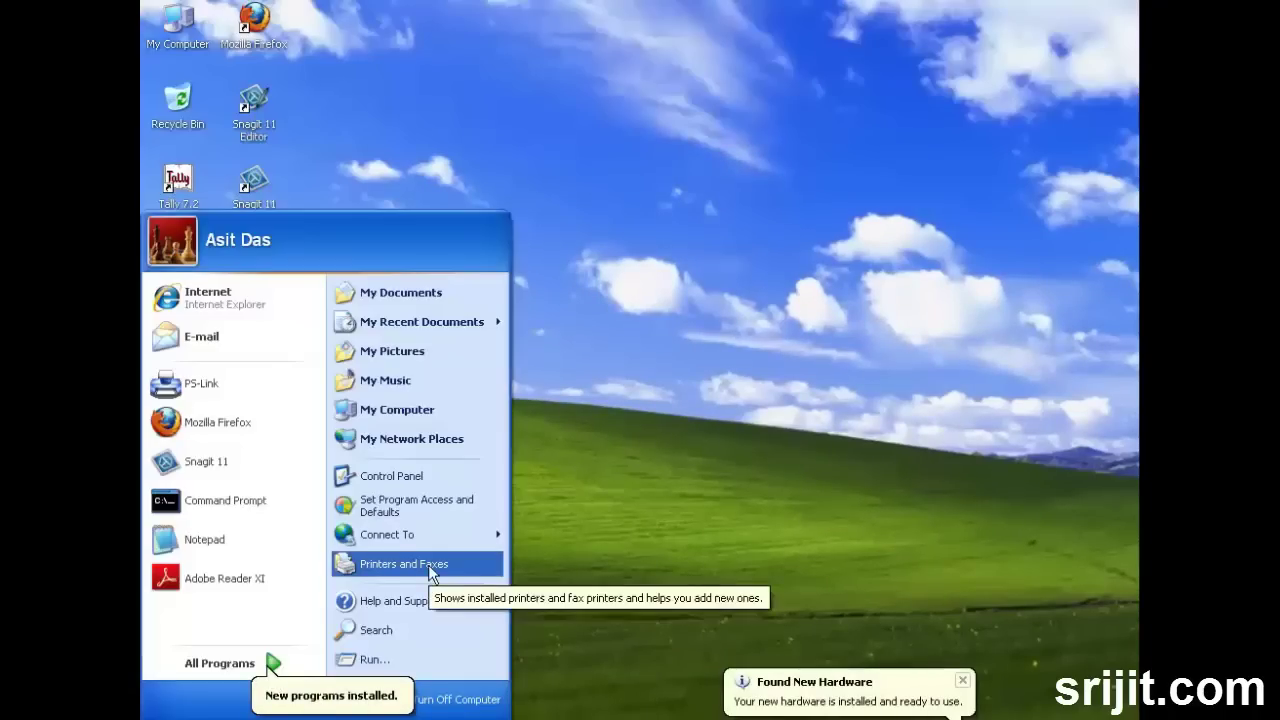
left_click(429, 566)
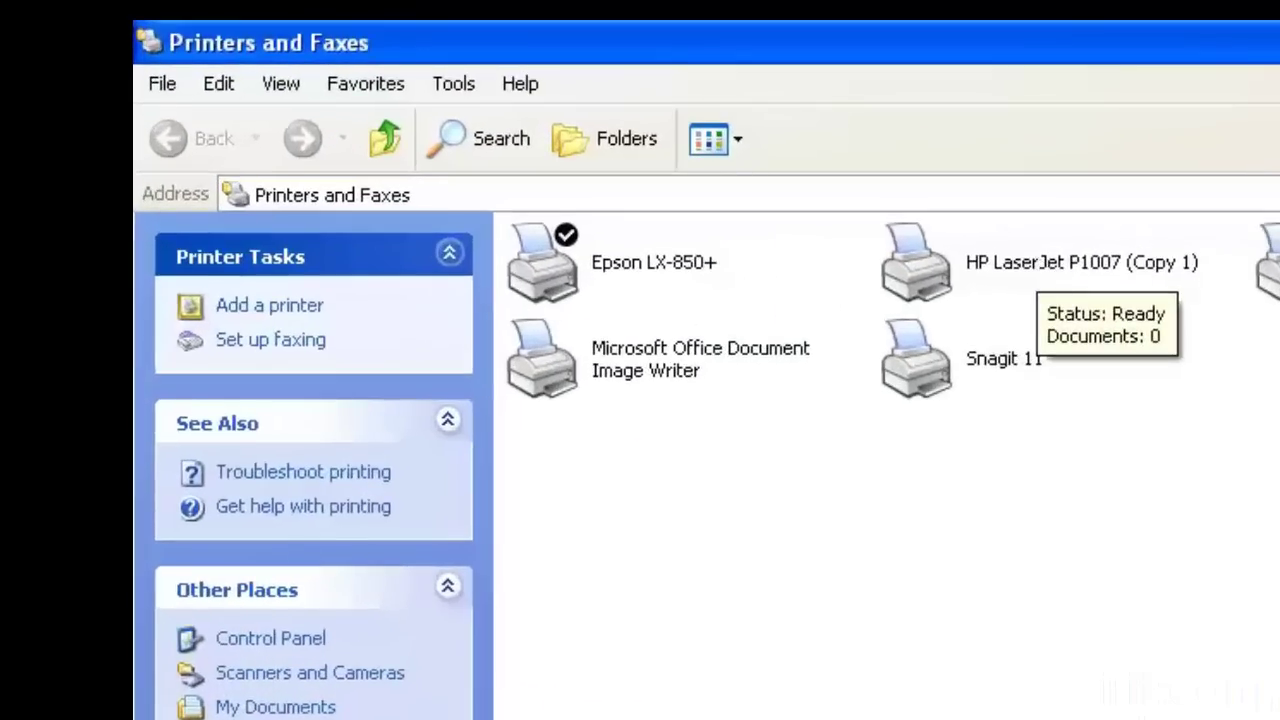
left_click(668, 140)
double_click(1070, 268)
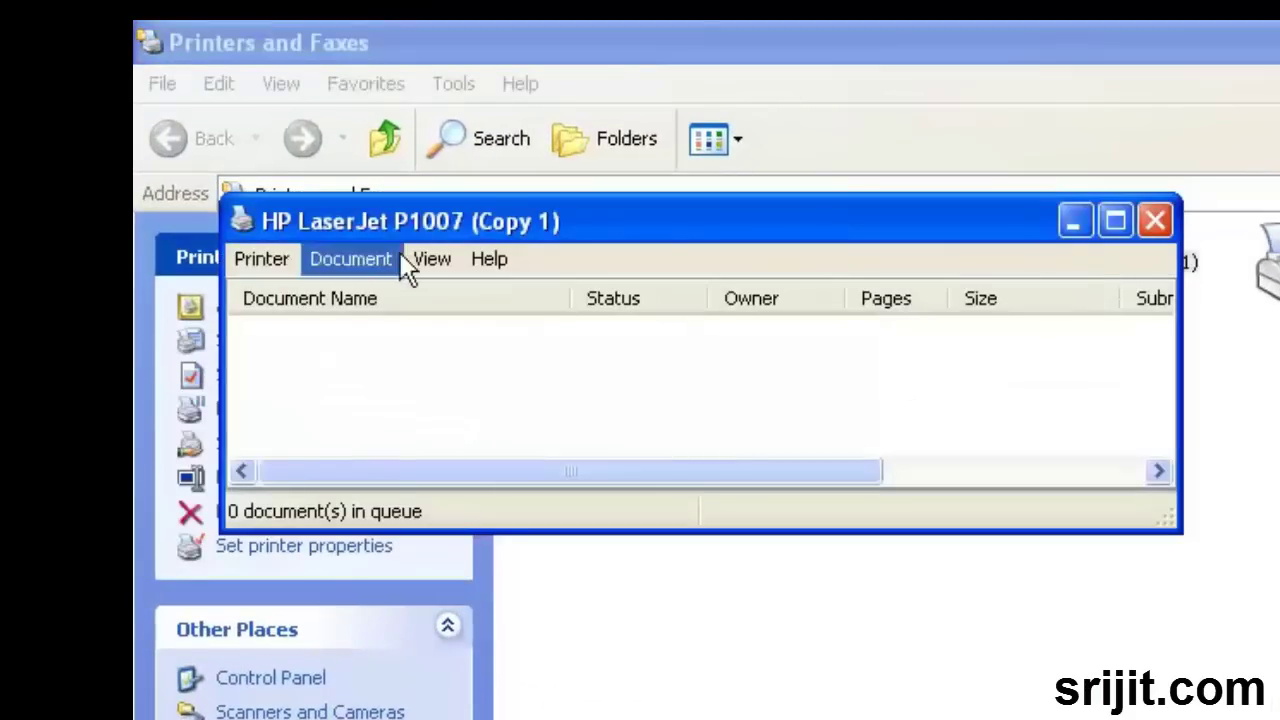
left_click(1152, 220)
- Examine the port assignment in the properties of HP LaserJet P1007 (Copy 1), leaving the settings as they are
right_click(1071, 280)
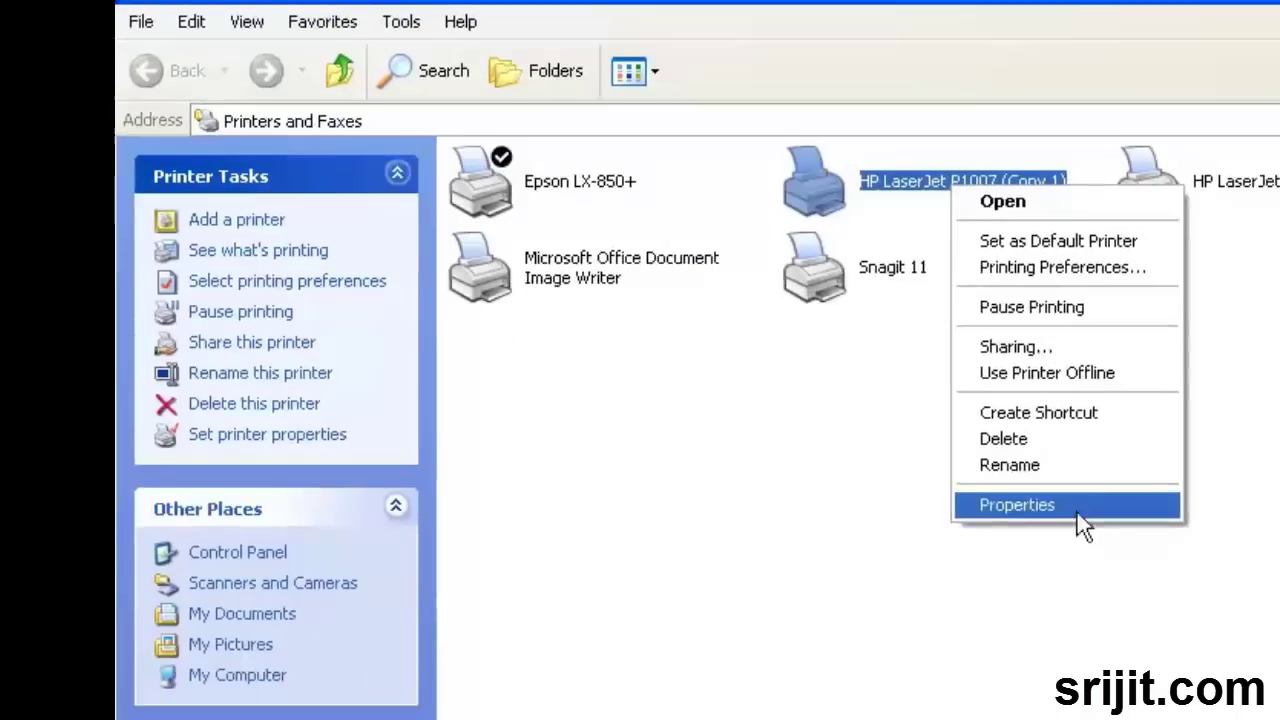
left_click(1200, 630)
left_click(265, 55)
left_click(320, 55)
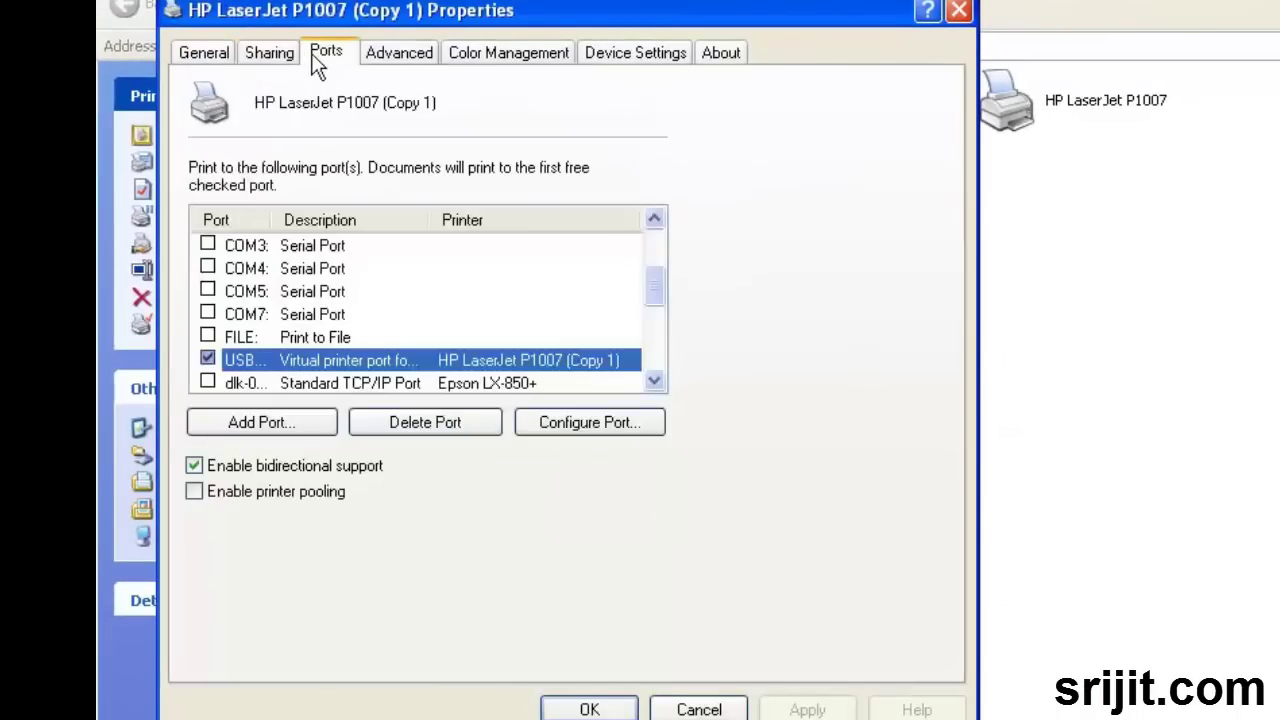
left_click(730, 708)
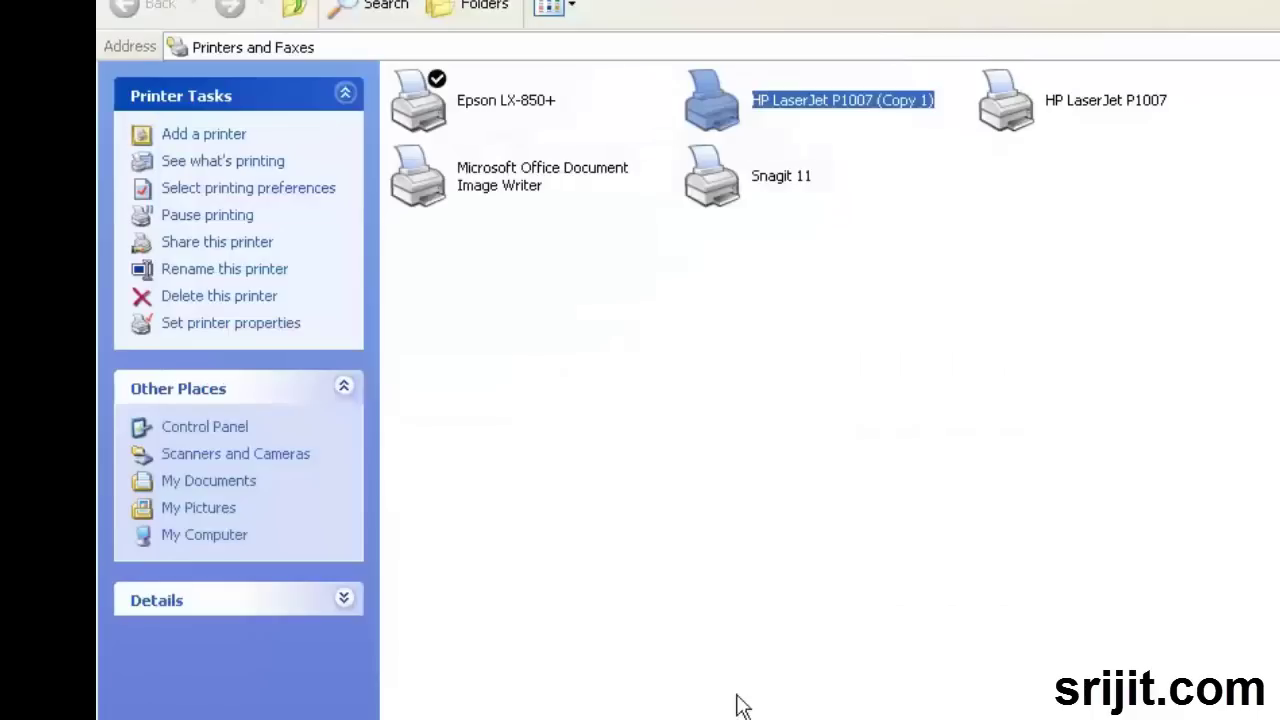
- Delete the old HP LaserJet P1007 printer, and rename HP LaserJet P1007 (Copy 1) as HP LaserJet P1007
left_click(1046, 109)
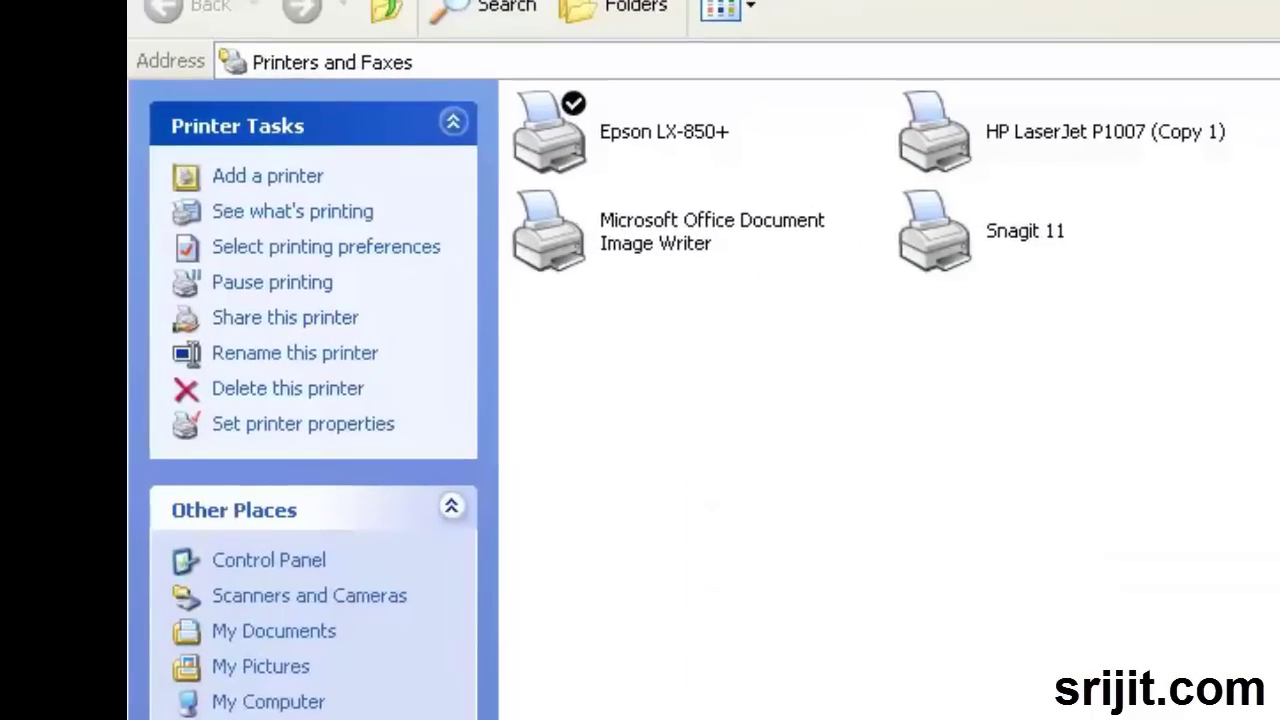
left_click(1170, 150)
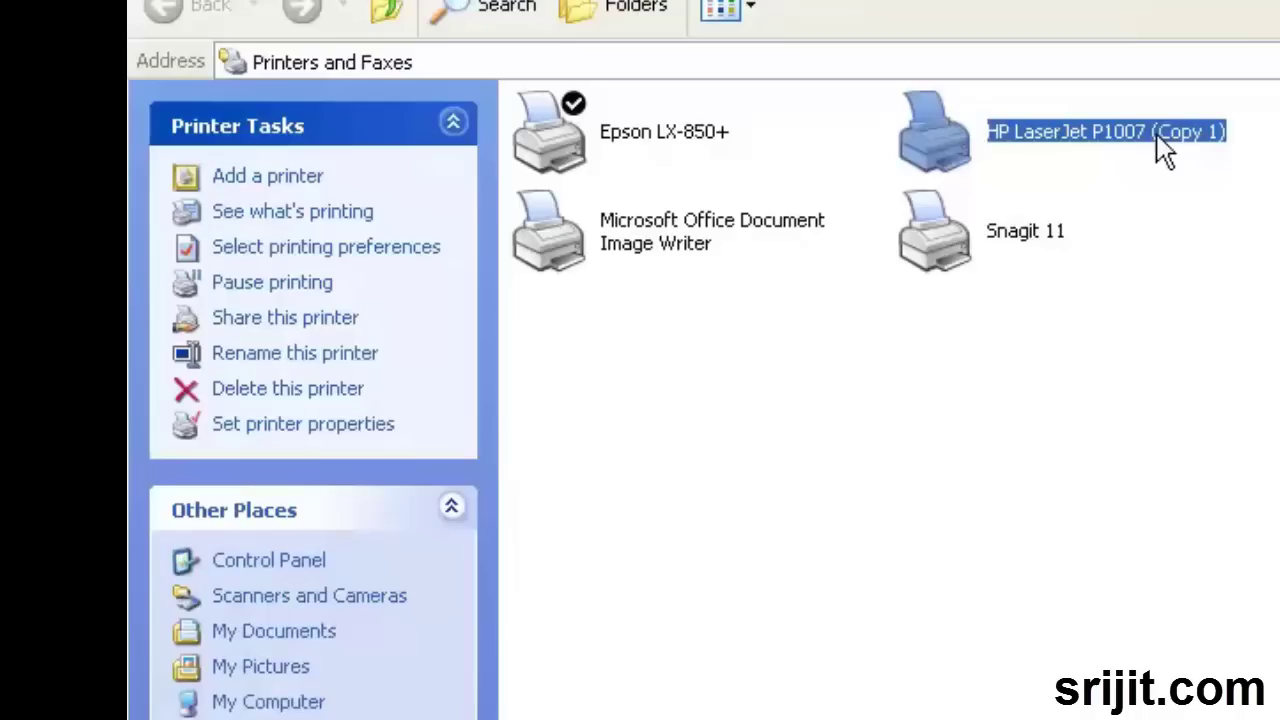
left_click(1165, 150)
left_click(1152, 136)
key("Delete")
key("Delete")
key("Delete")
key("Delete")
key("Delete")
key("Delete")
key("Delete")
key("Delete")
key("Delete")
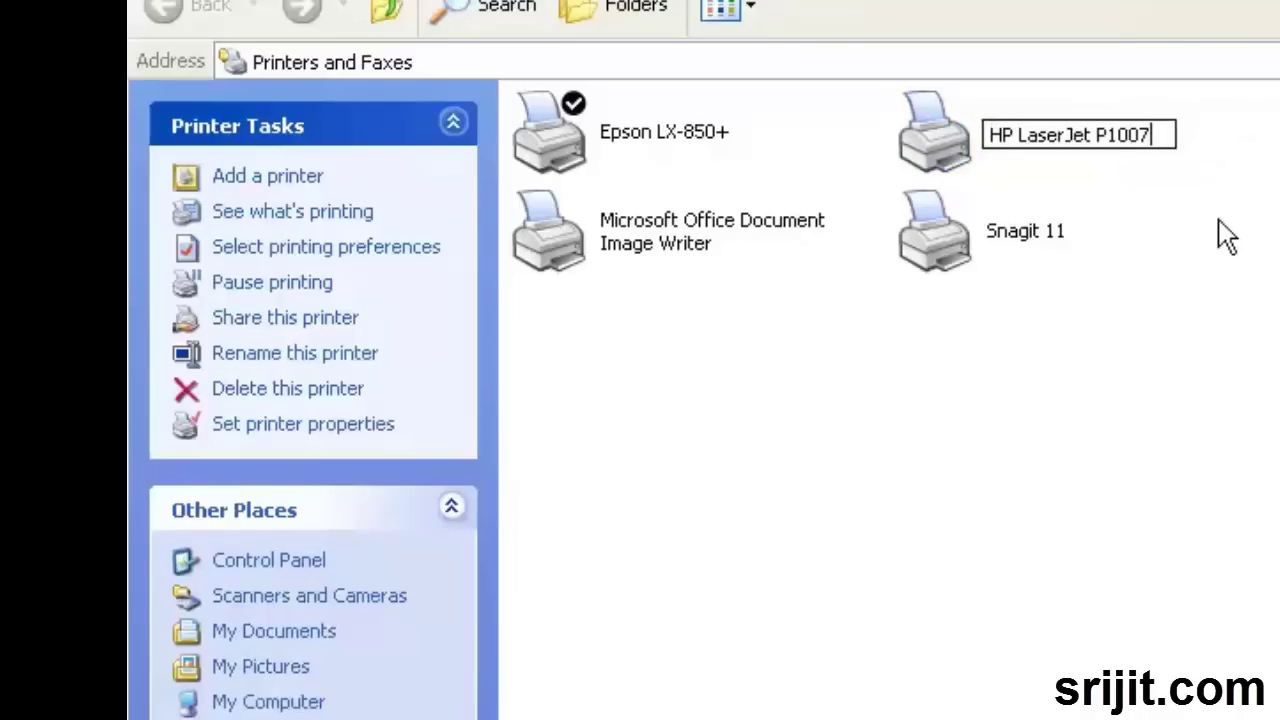
key("Return")
left_click(1180, 258)
right_click(1180, 258)
left_click(1245, 347)
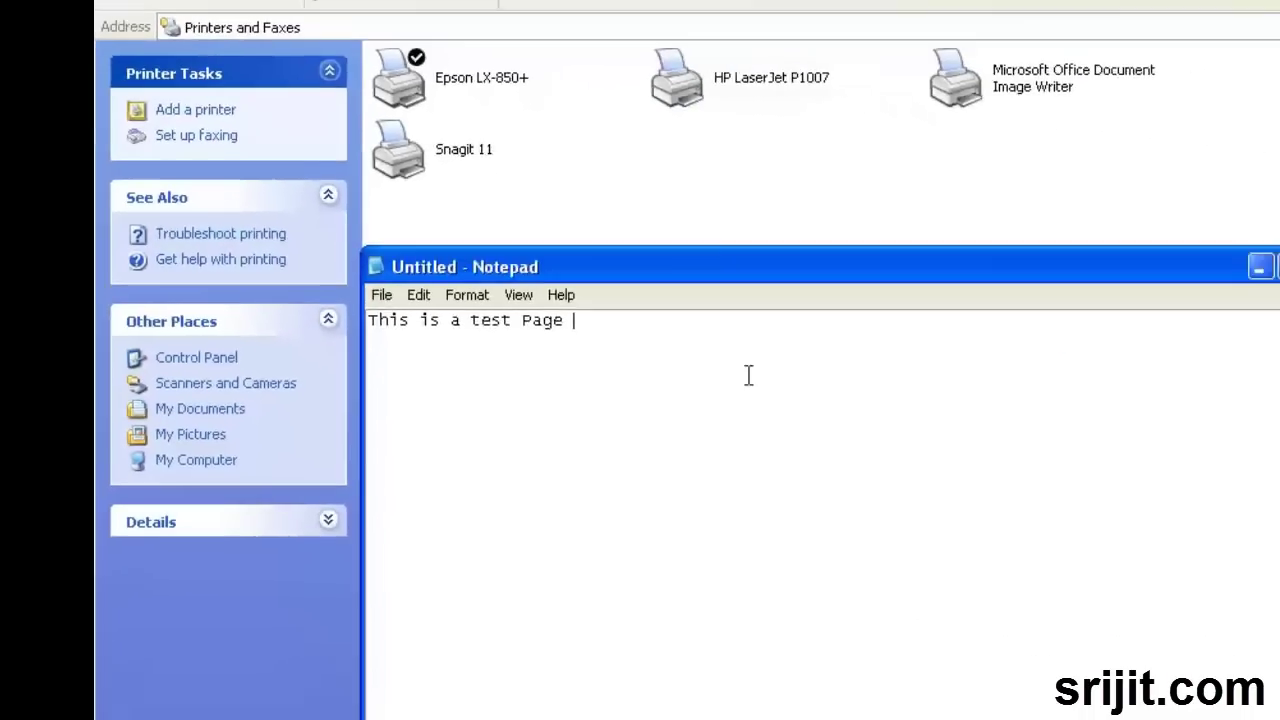
- Print the "This is a test Page" Notepad document on the HP LaserJet P1007
key("ctrl+p")
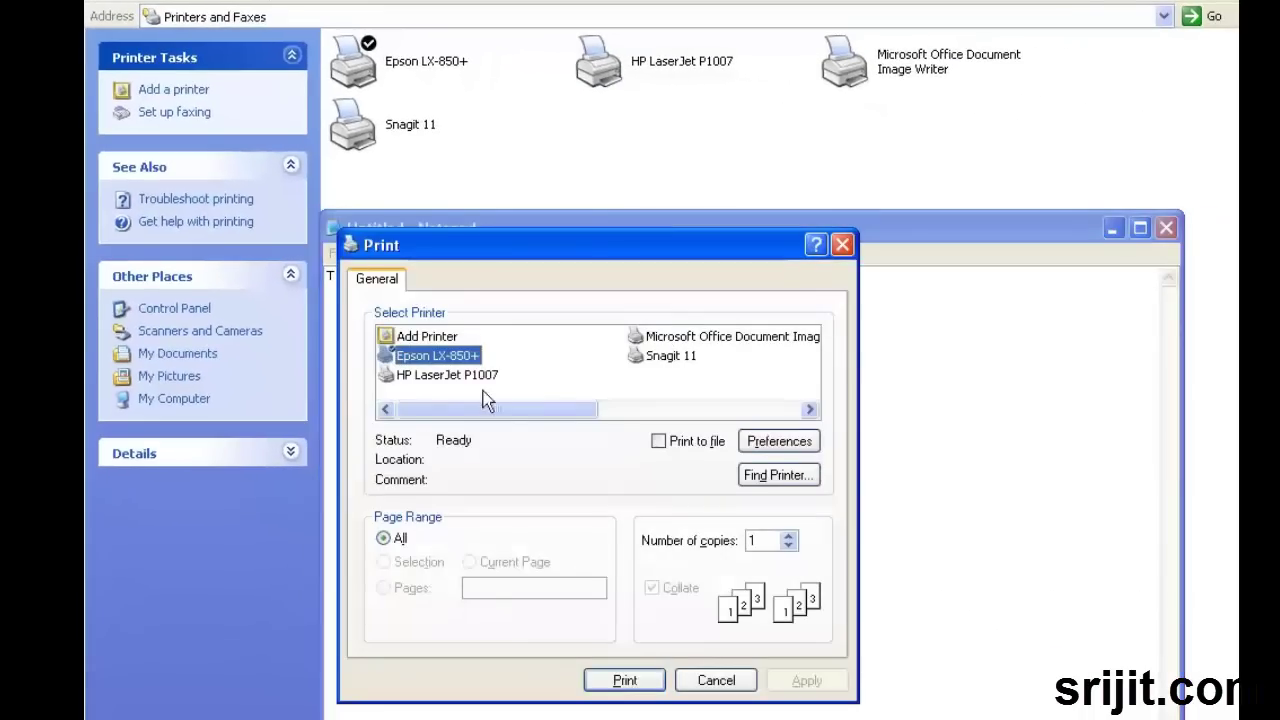
left_click(450, 375)
left_click(640, 682)
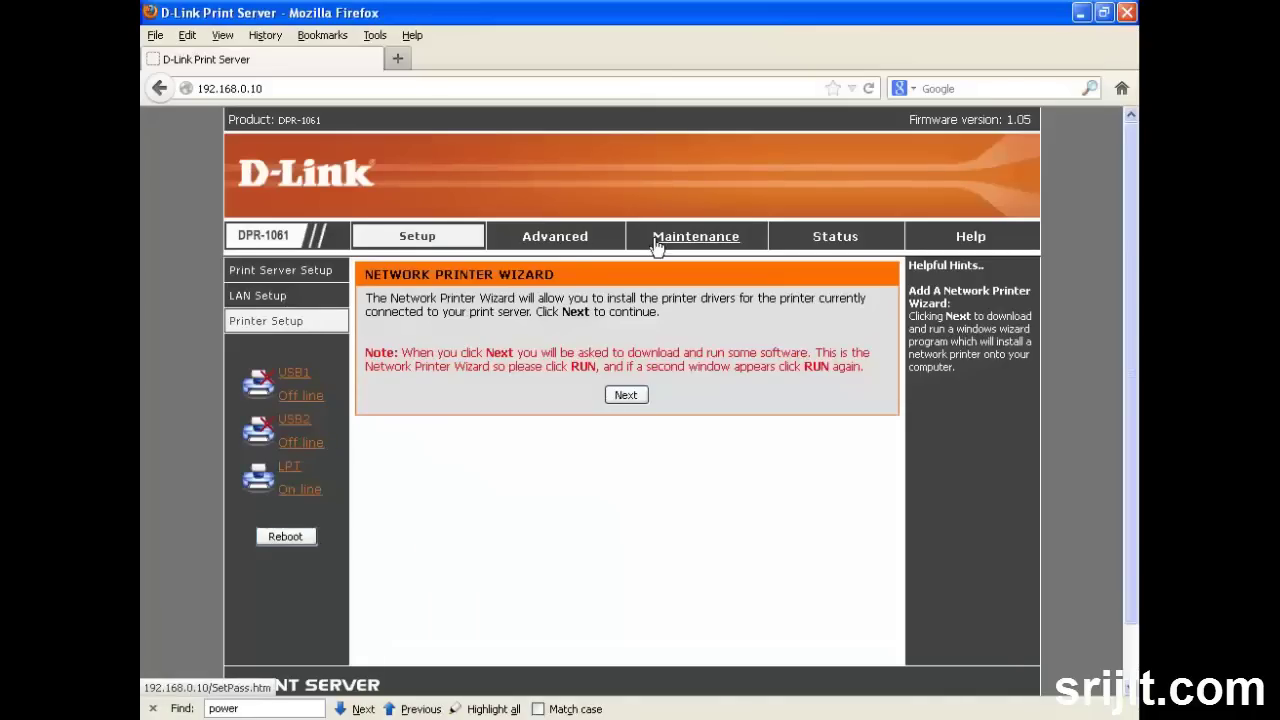
- Examine the print server's device info and the status of its USB1, USB2 and LPT printers in the web interface
left_click(548, 237)
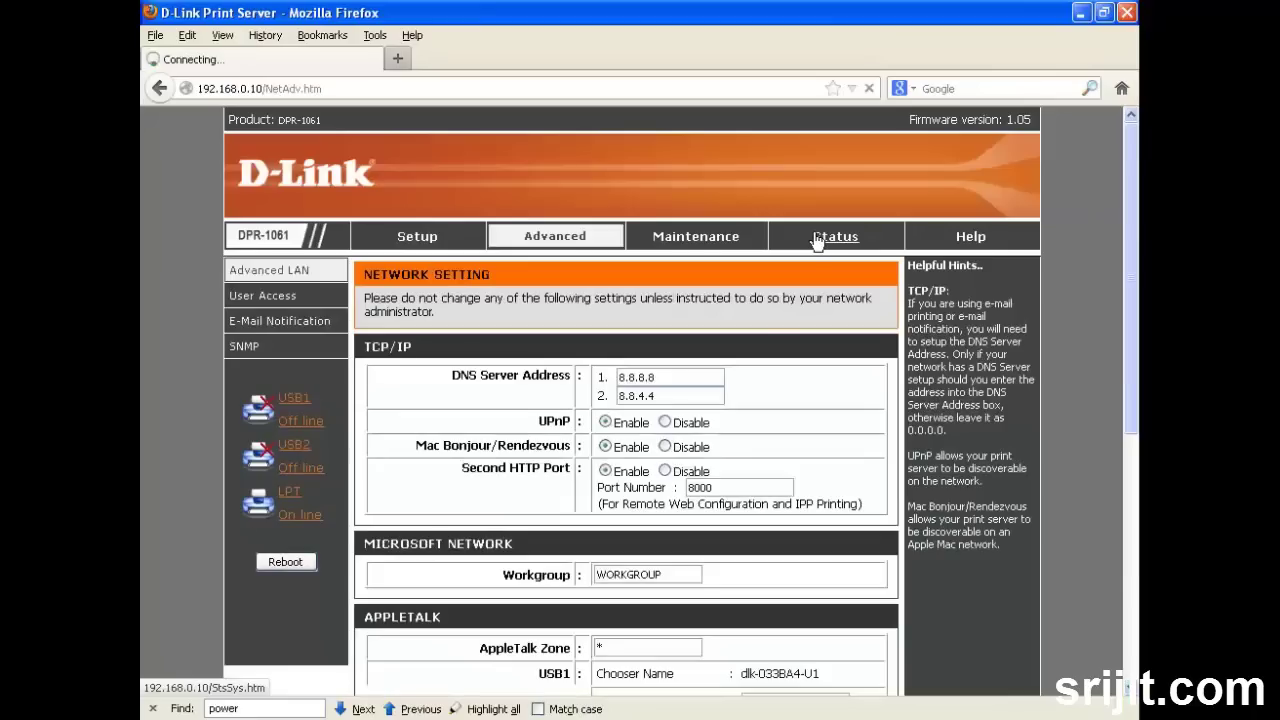
left_click(817, 243)
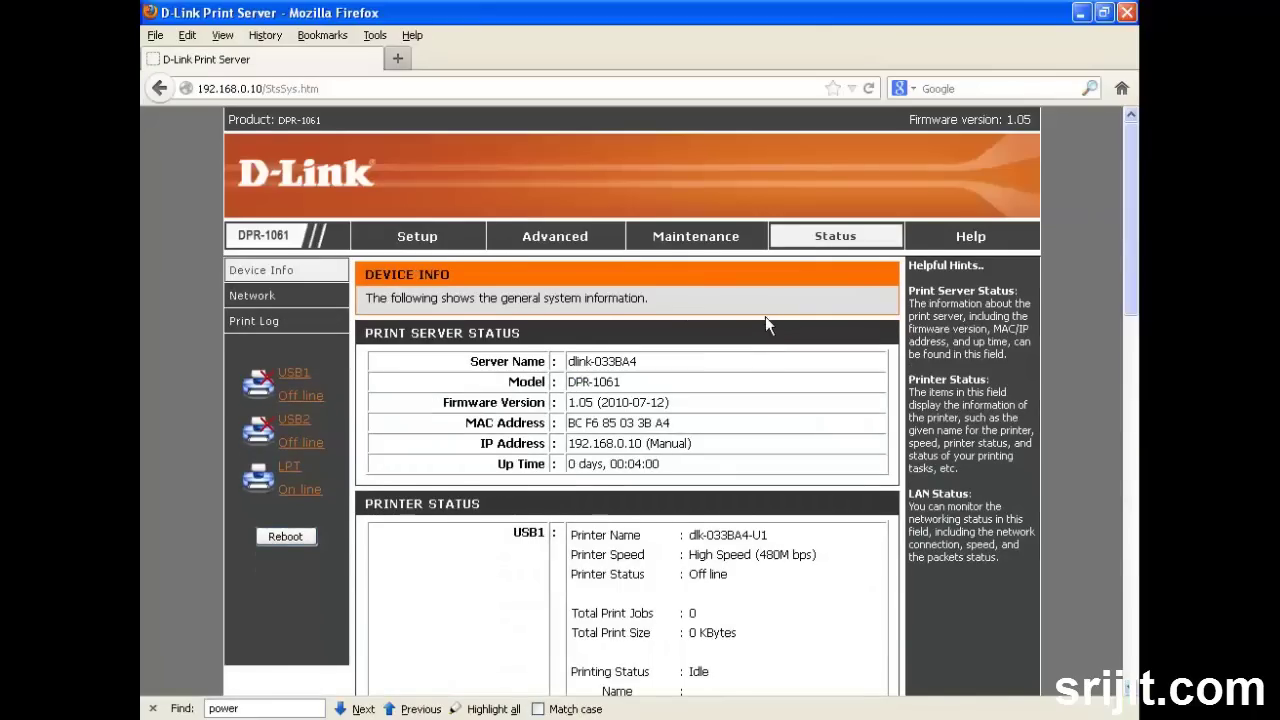
scroll(765, 316, "down", 2)
scroll(756, 322, "down", 6)
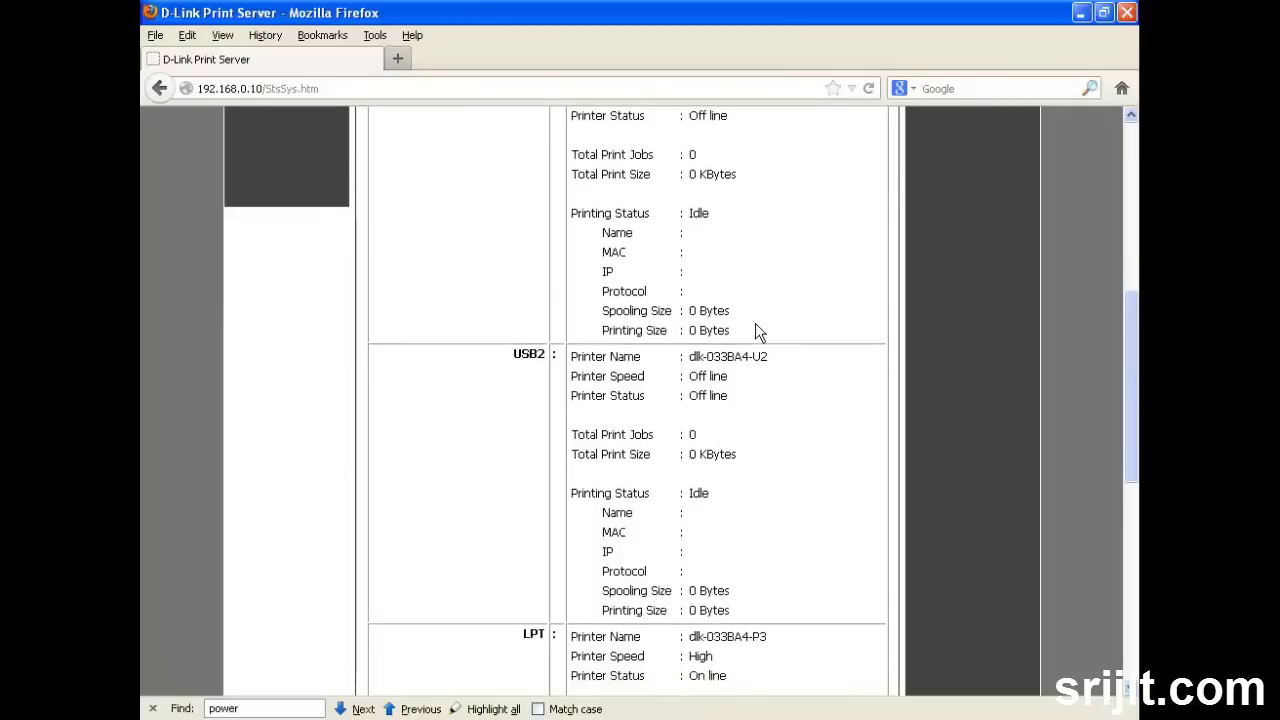
scroll(755, 323, "up", 4)
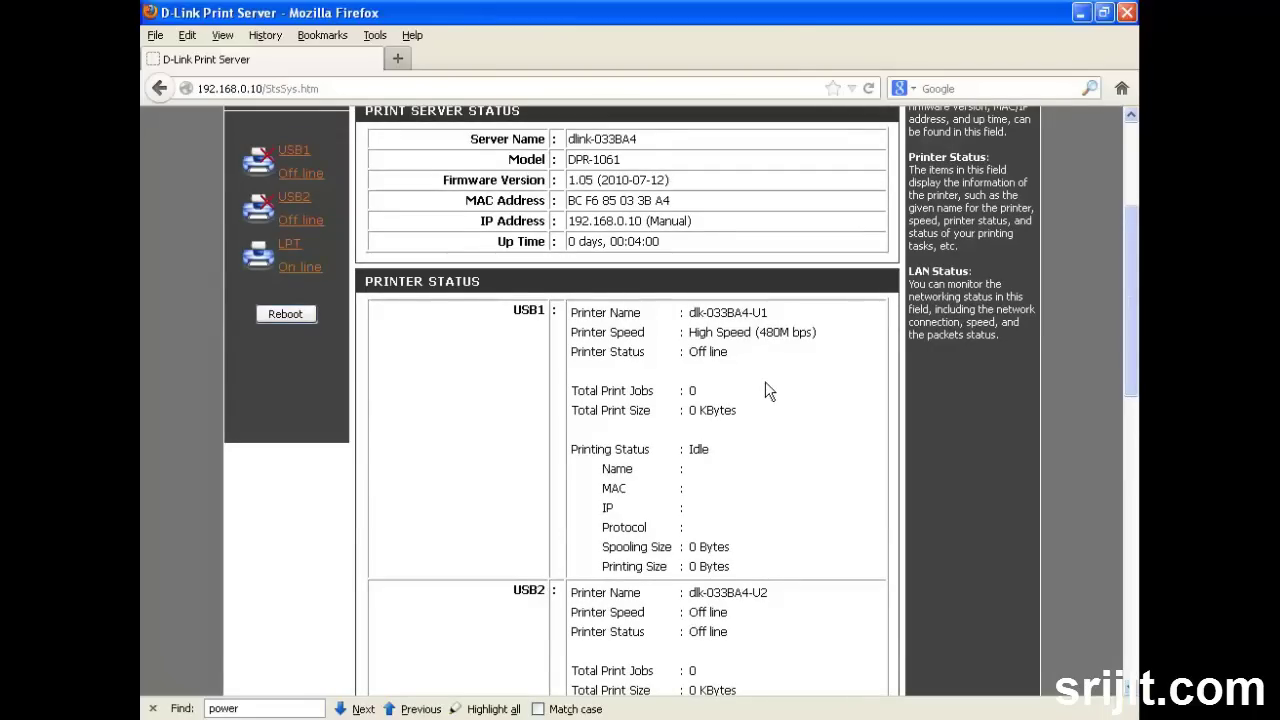
scroll(764, 381, "down", 10)
scroll(760, 381, "down", 5)
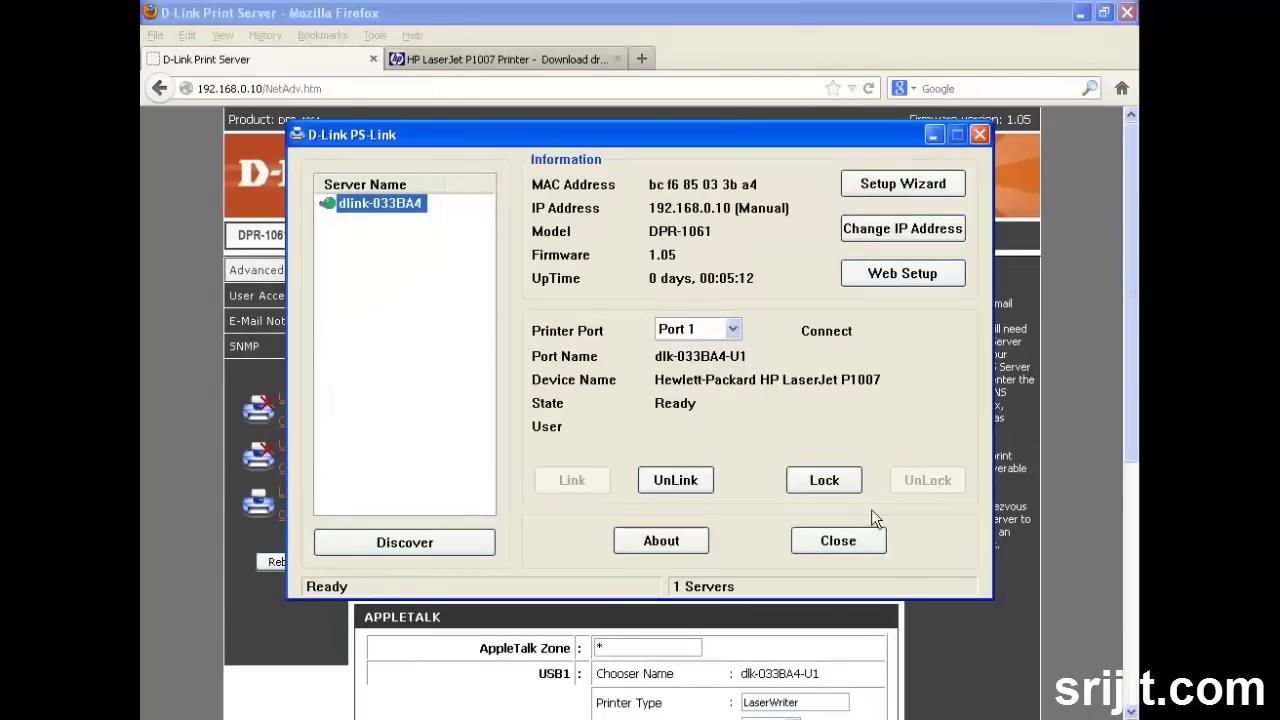
- Close PS-Link and review the print server's Advanced LAN, User Access, E-Mail Notification and SNMP settings
left_click(857, 538)
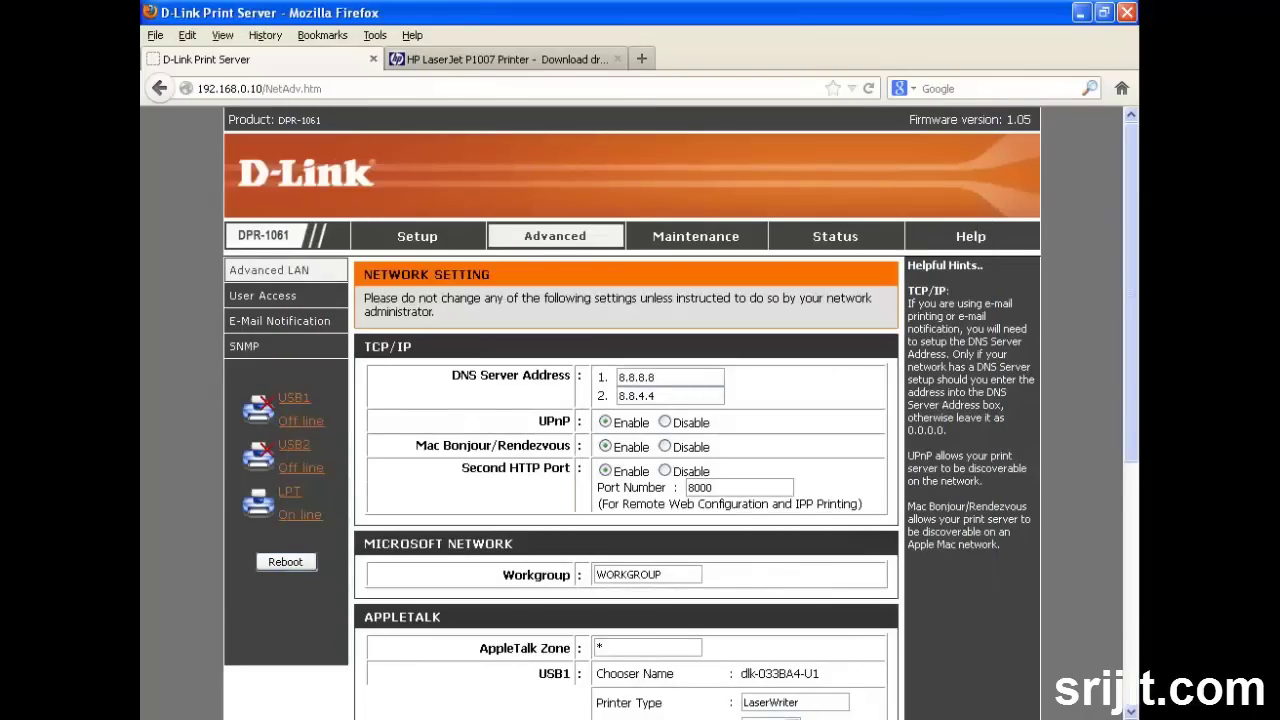
scroll(426, 430, "down", 5)
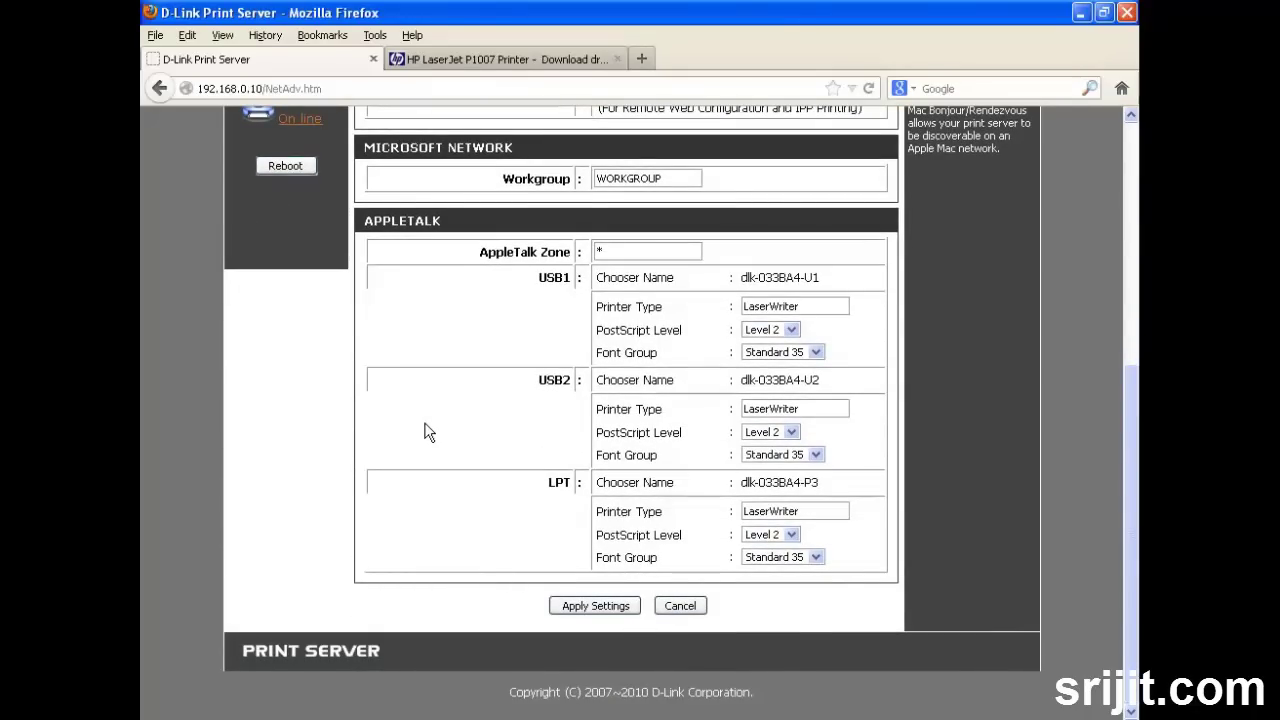
scroll(426, 431, "up", 5)
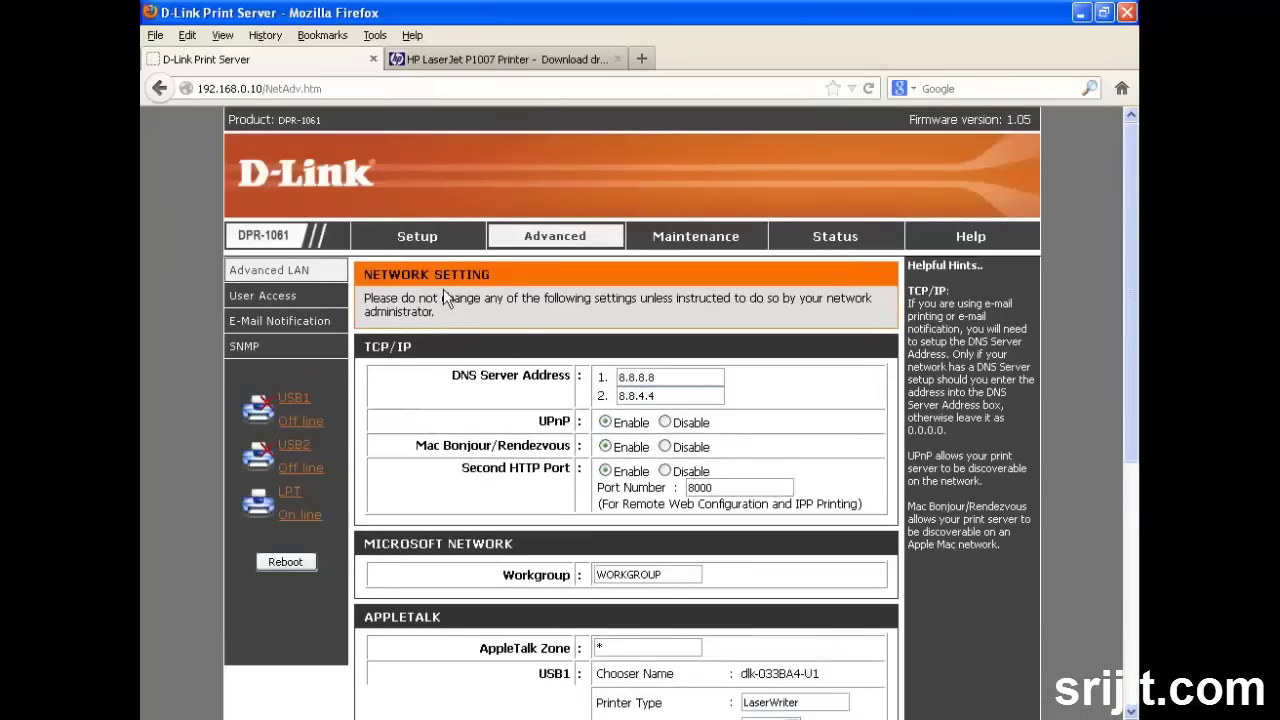
left_click(334, 302)
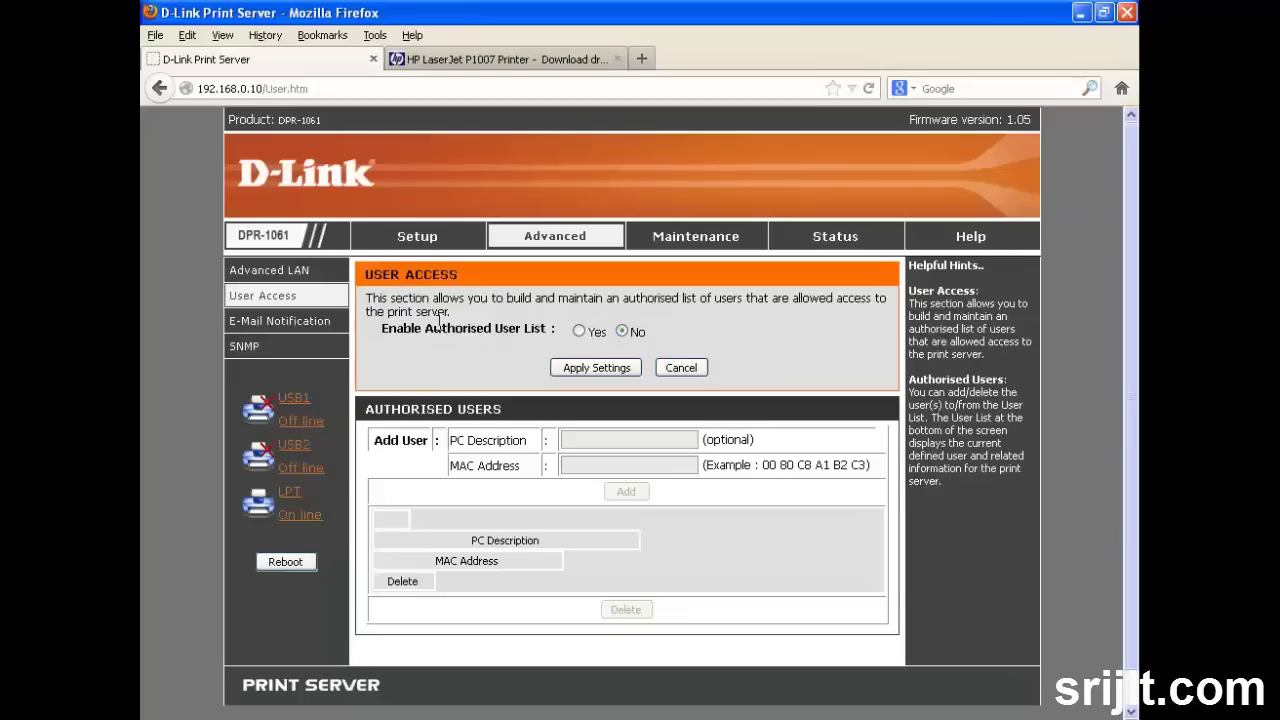
left_click(340, 322)
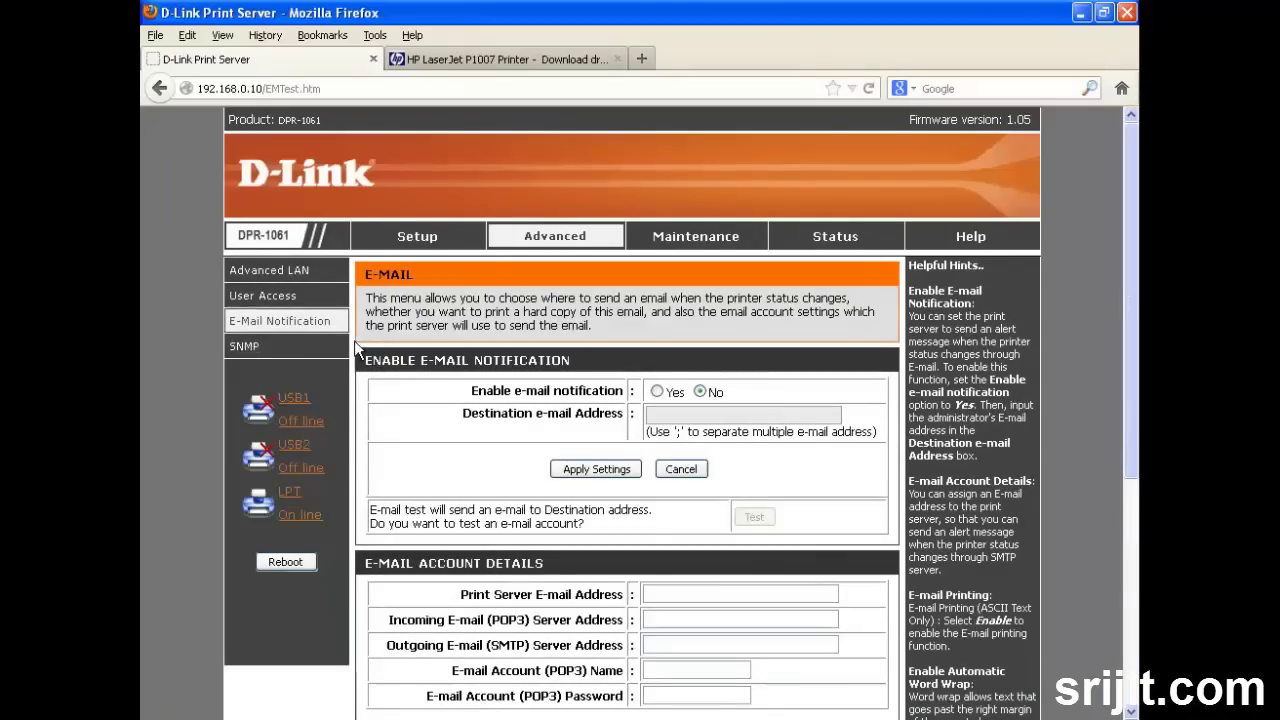
left_click(340, 345)
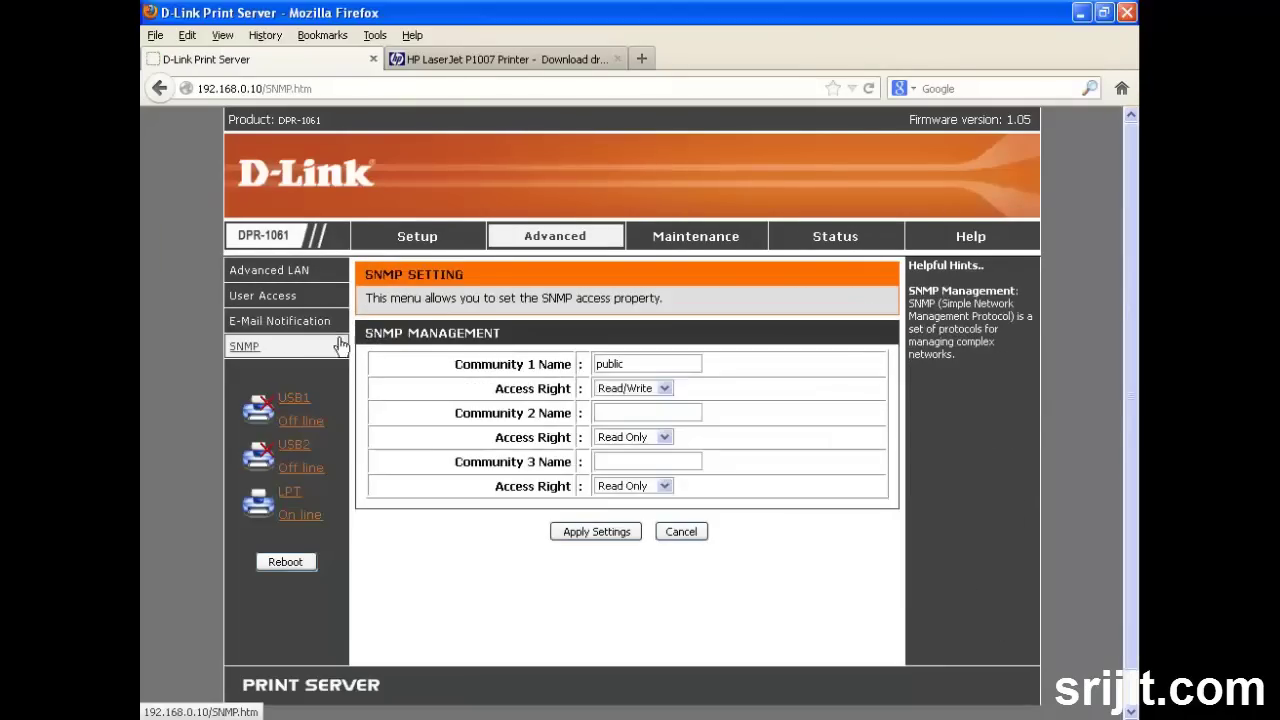
- Open the Print Server Setup page and review the server name and port settings
left_click(478, 240)
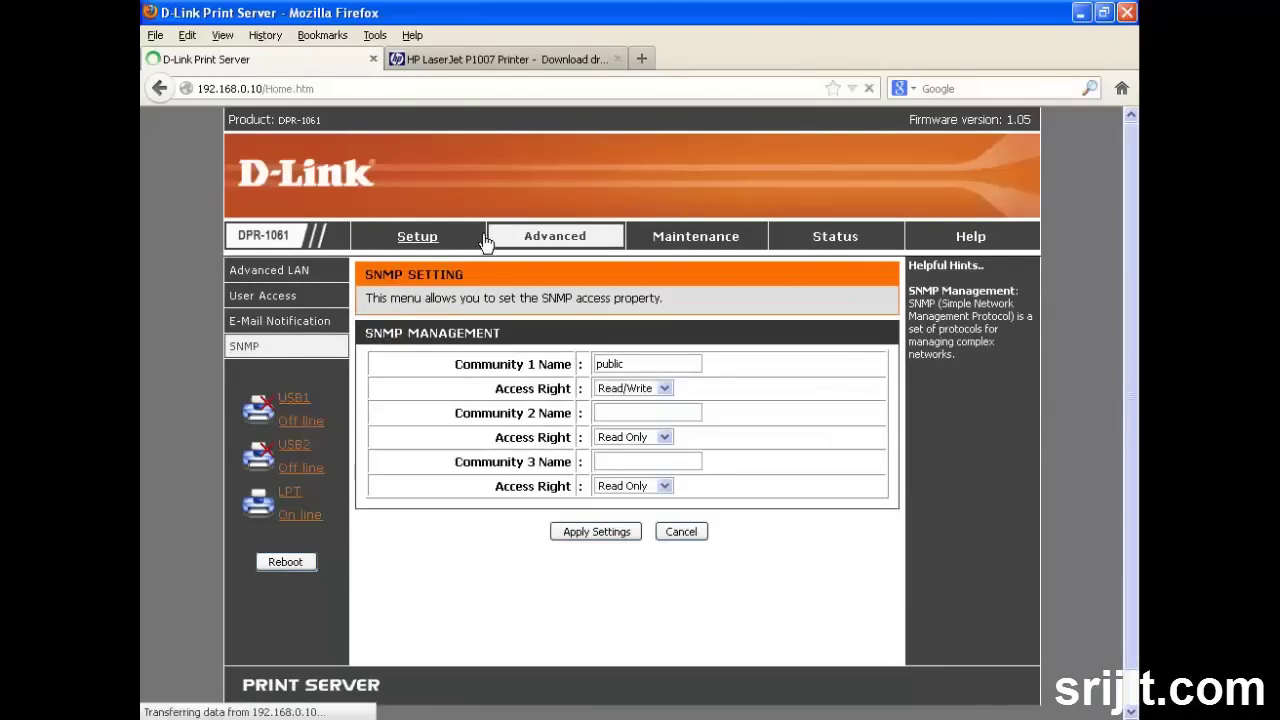
left_click(322, 273)
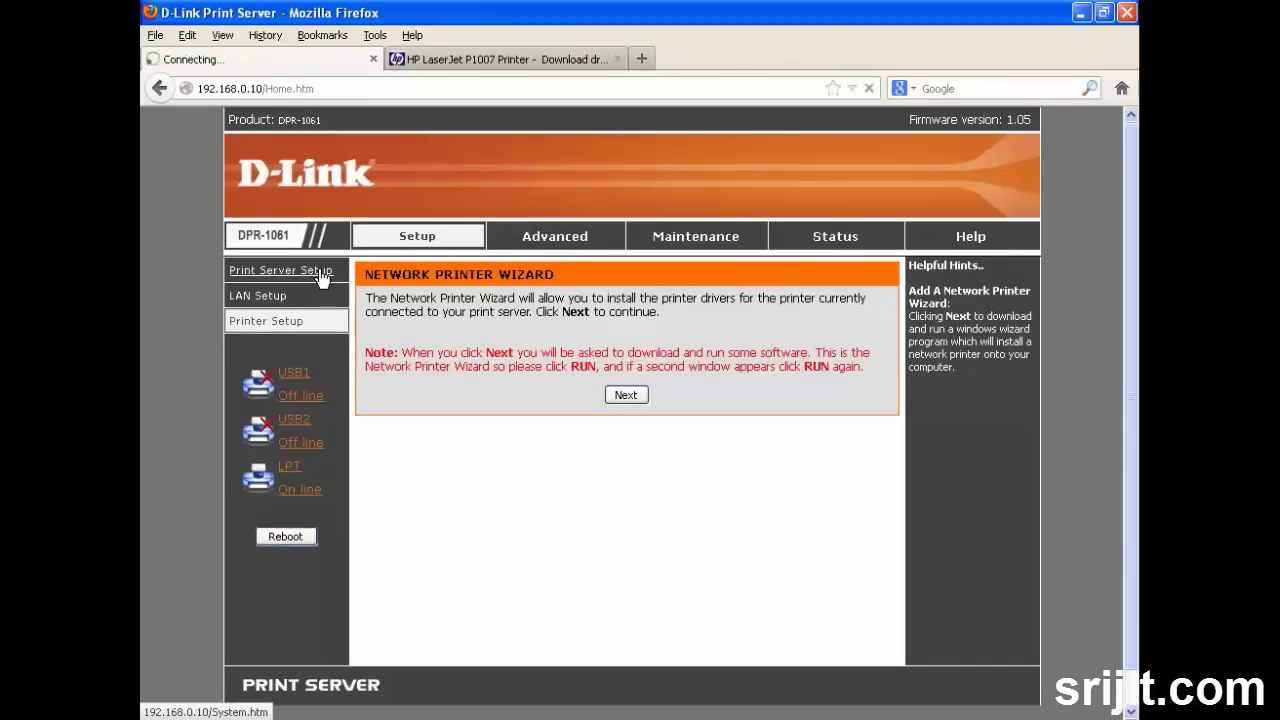
scroll(338, 303, "down", 2)
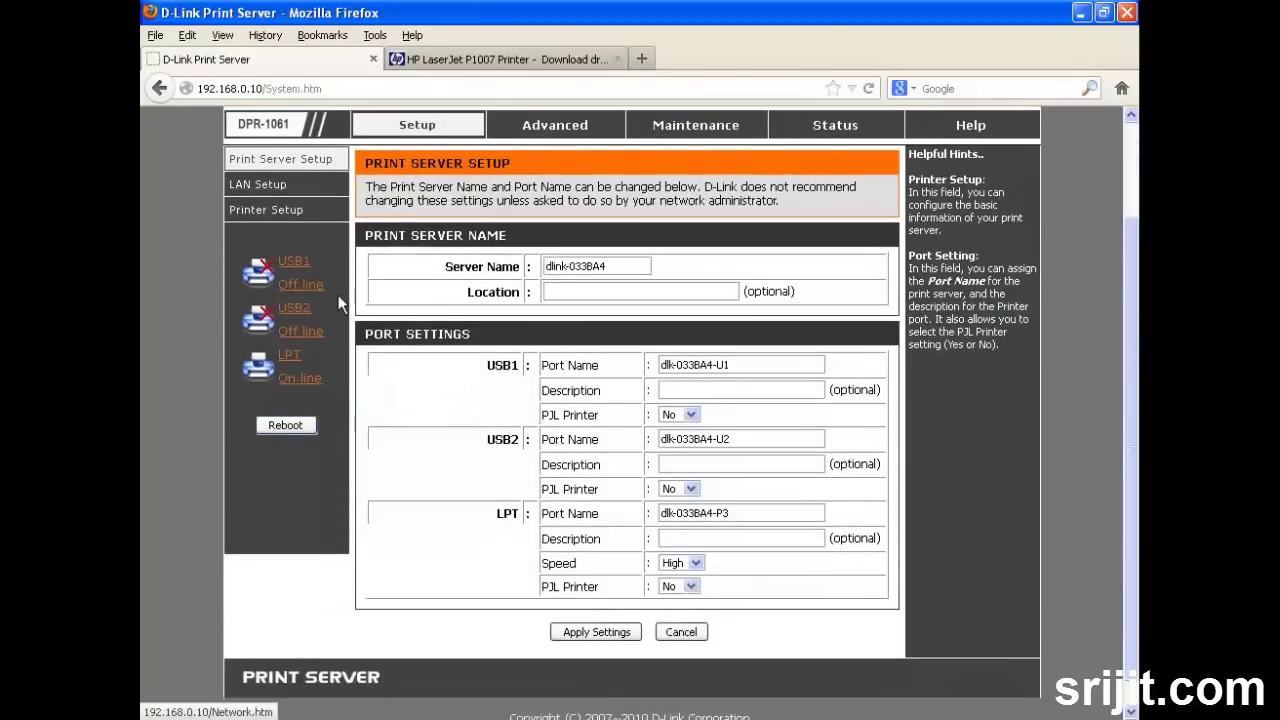